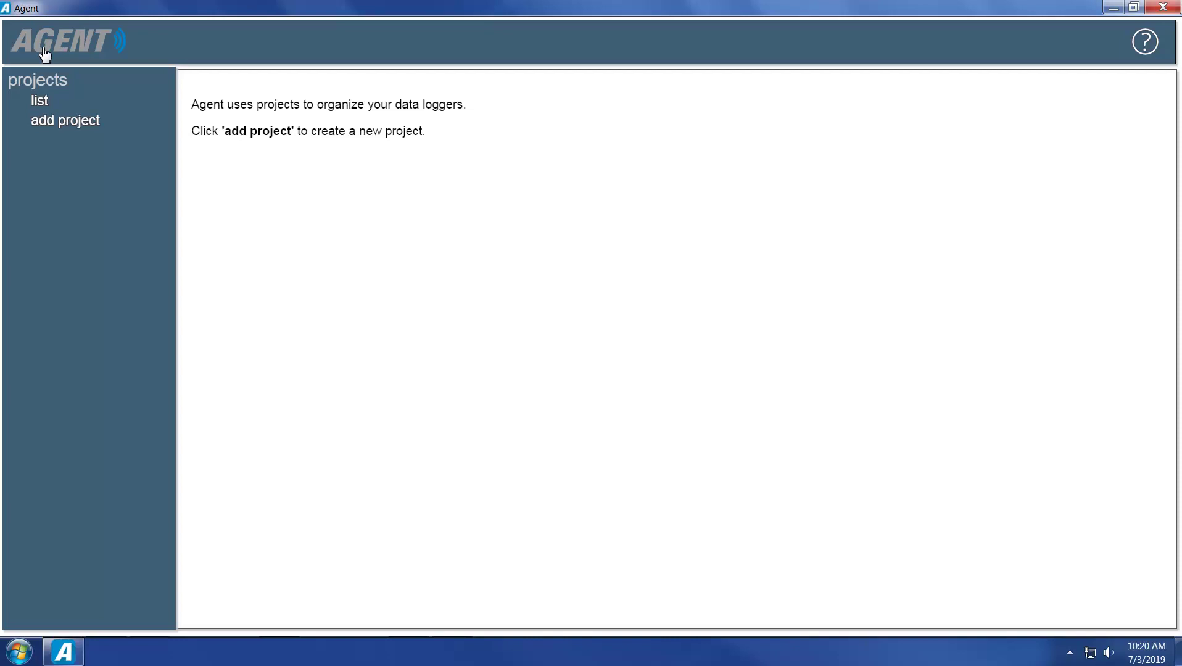
- Add and save a project named 'Sample Project' with description 'NH Tunnel Site'
left_click(49, 121)
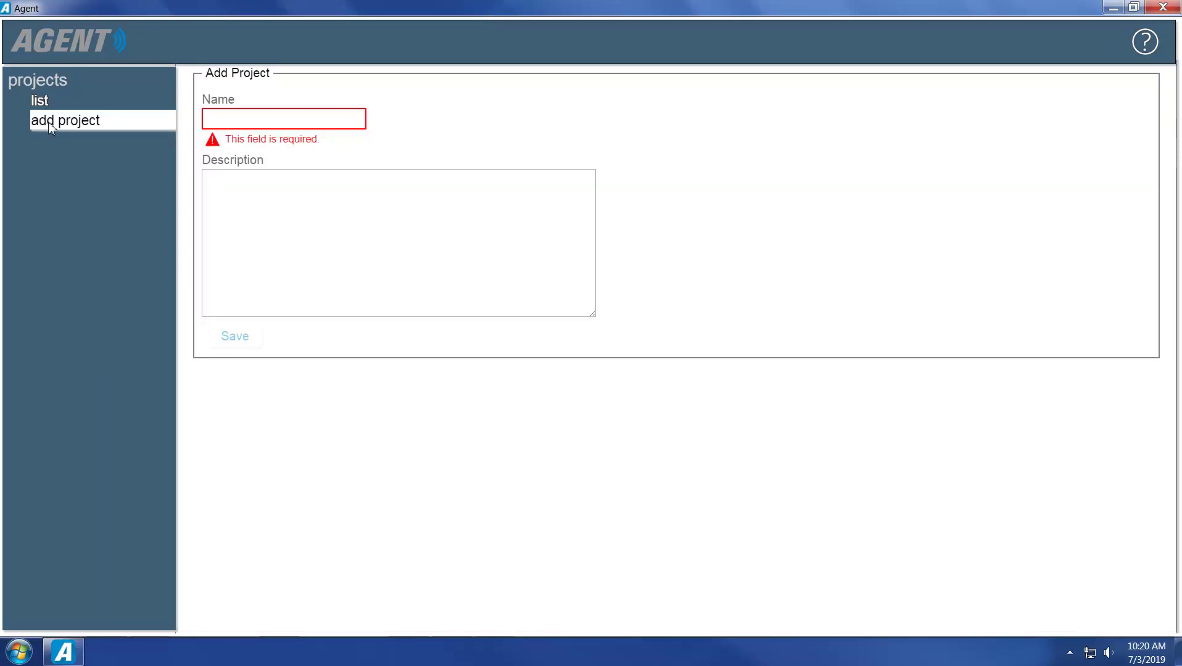
left_click(212, 118)
type("Sa")
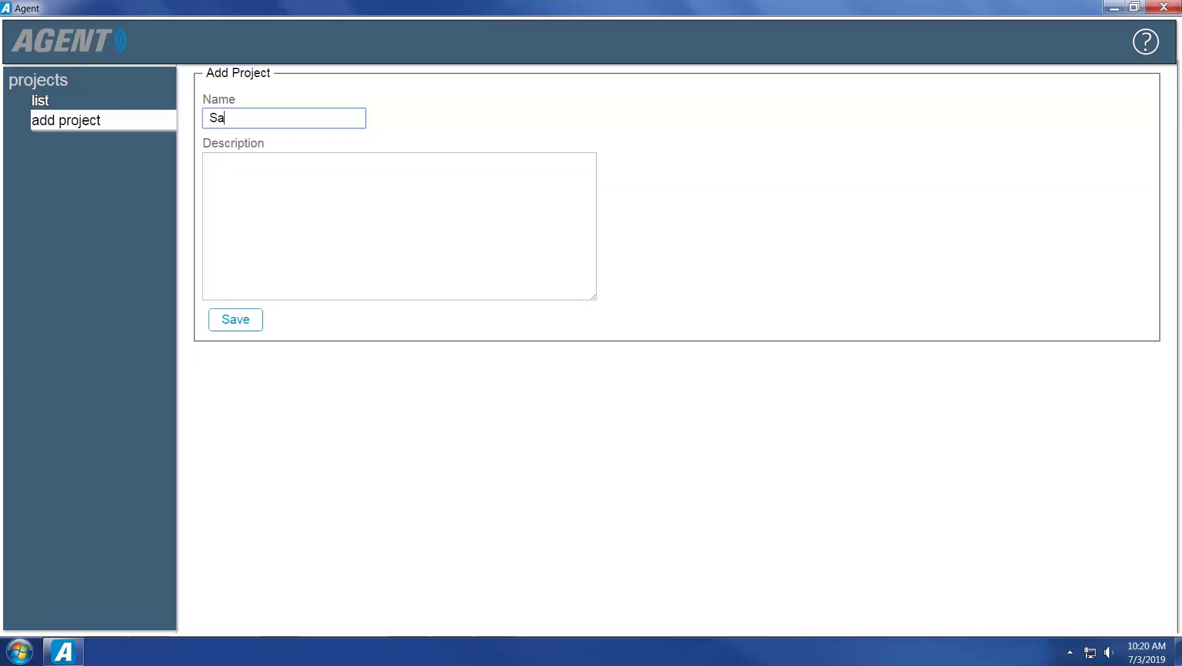
type("mple Project")
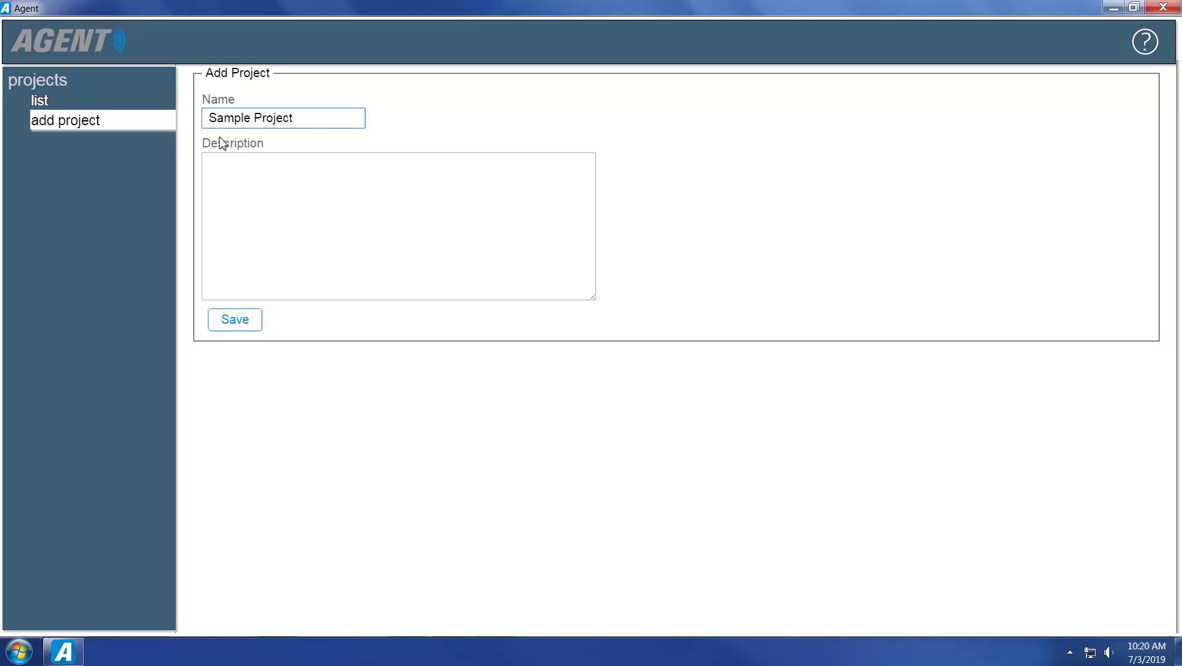
left_click(211, 163)
type("NH Tunnel Si")
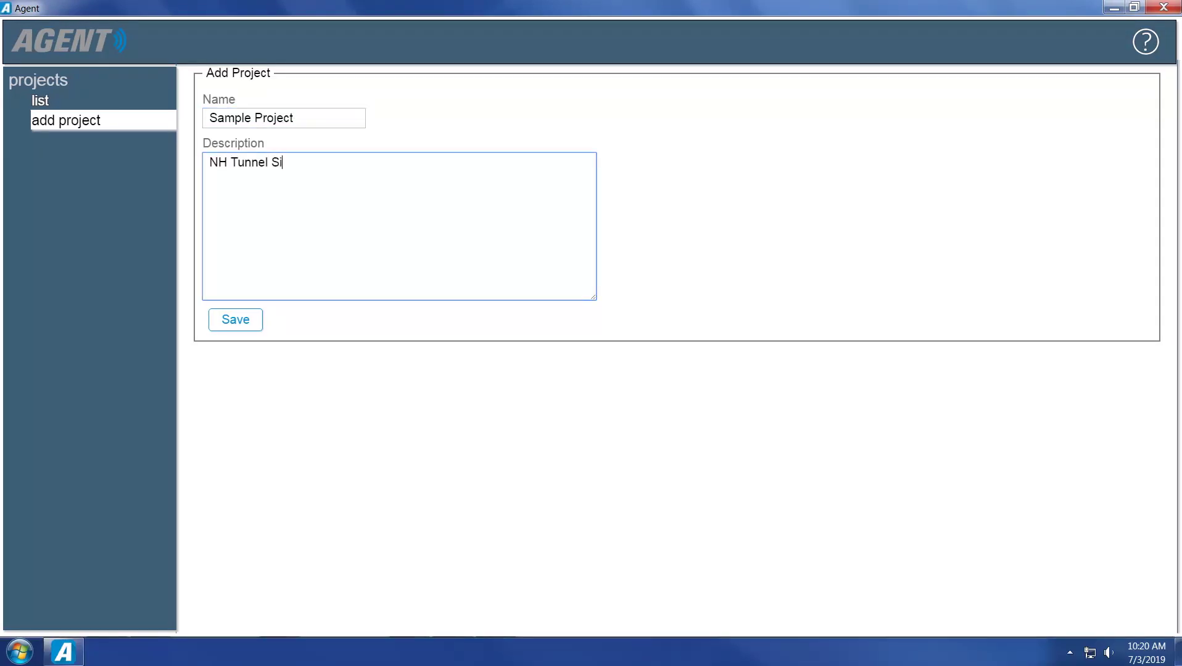
type("te")
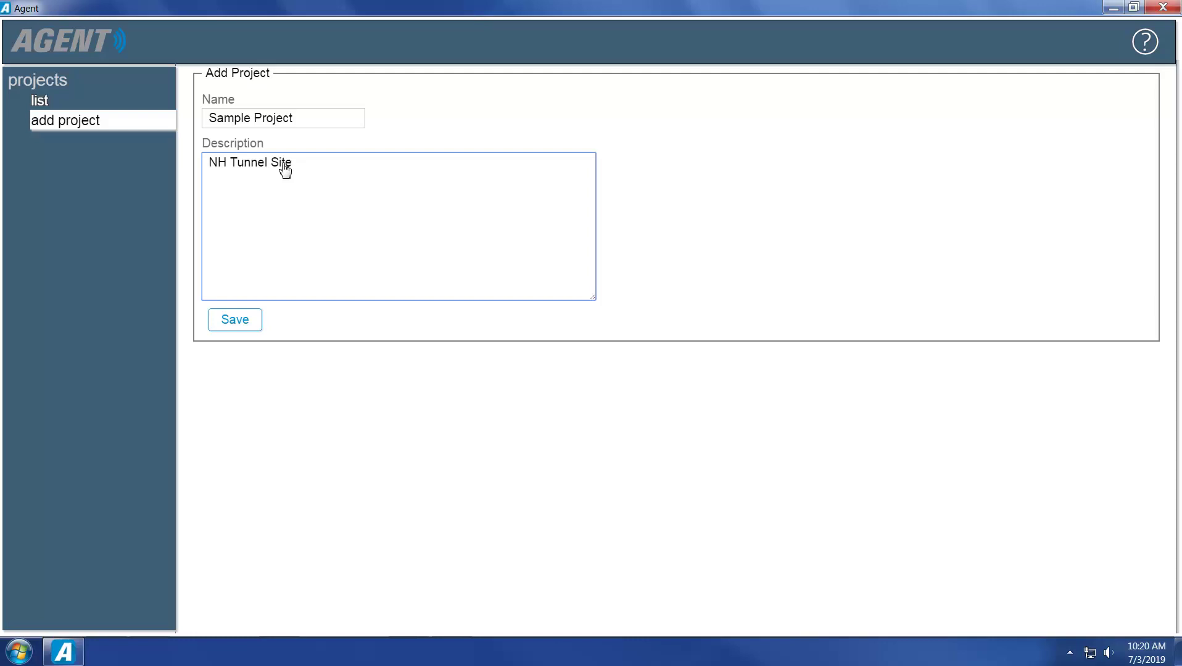
left_click(234, 322)
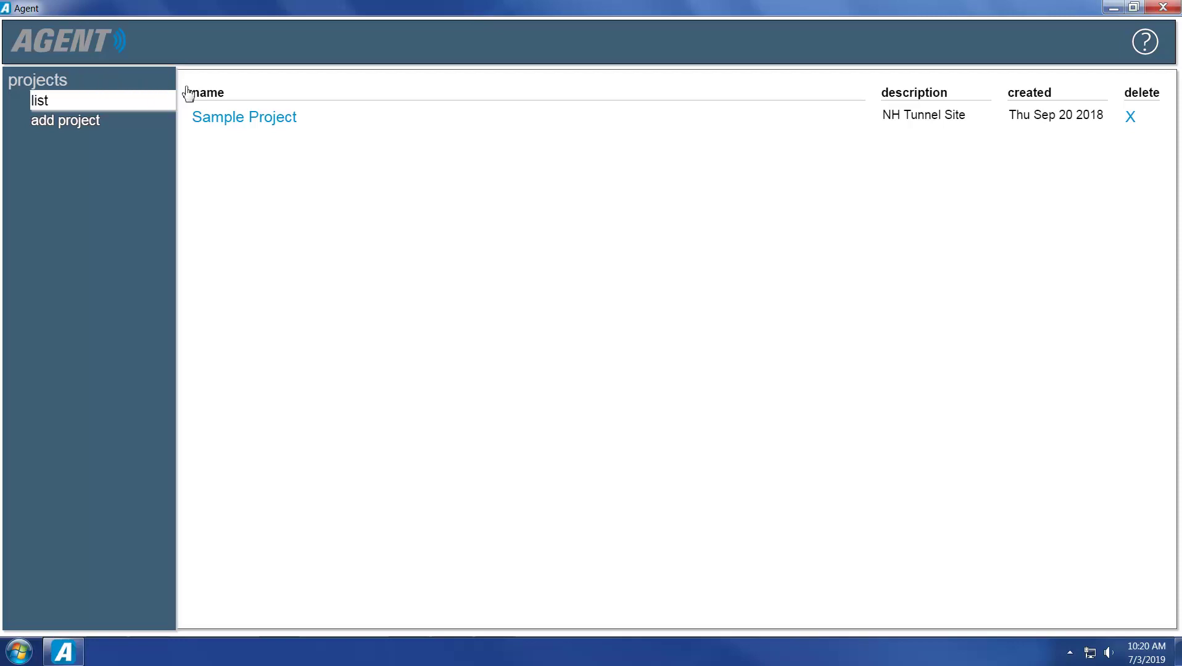
- Open Sample Project and begin adding a new network from the sidebar
left_click(225, 118)
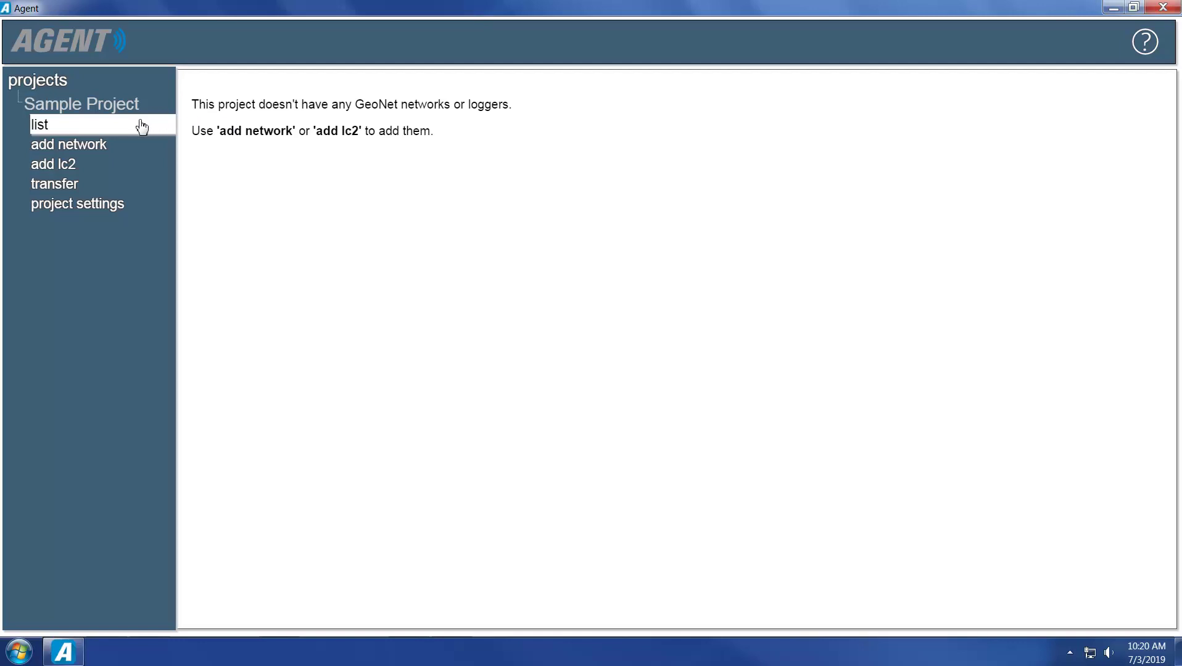
left_click(68, 145)
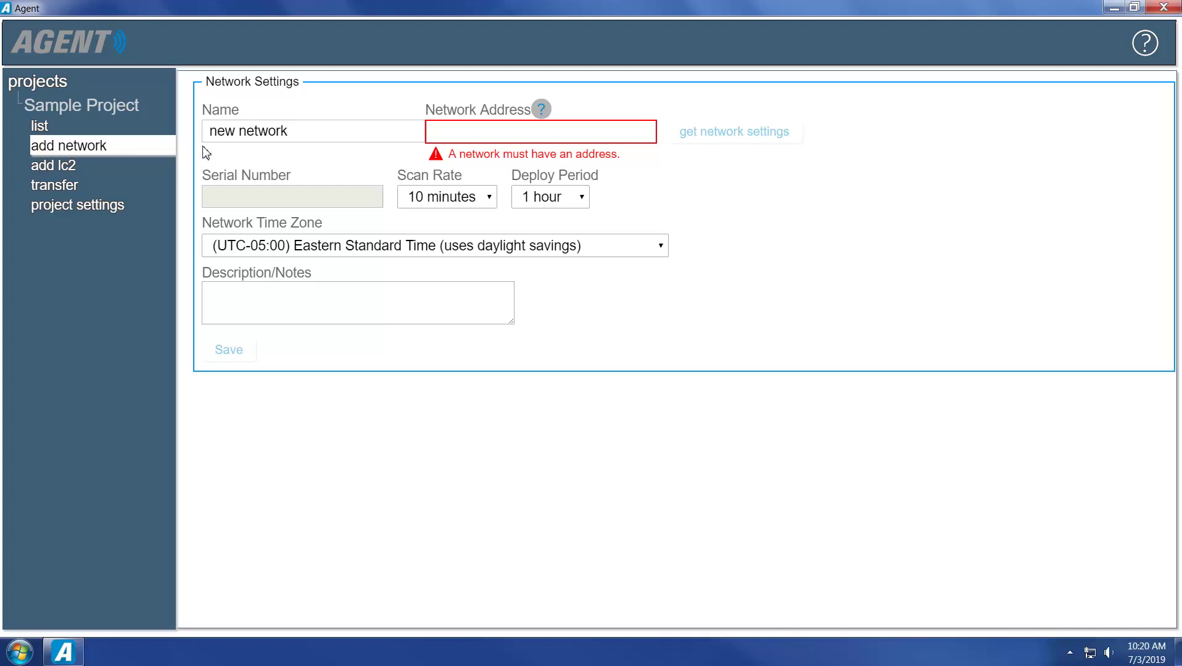
- Enter 192.168.1.1:555 as the network address, then replace it with serial port COM3
left_click(428, 134)
type("192.168.1.1:555")
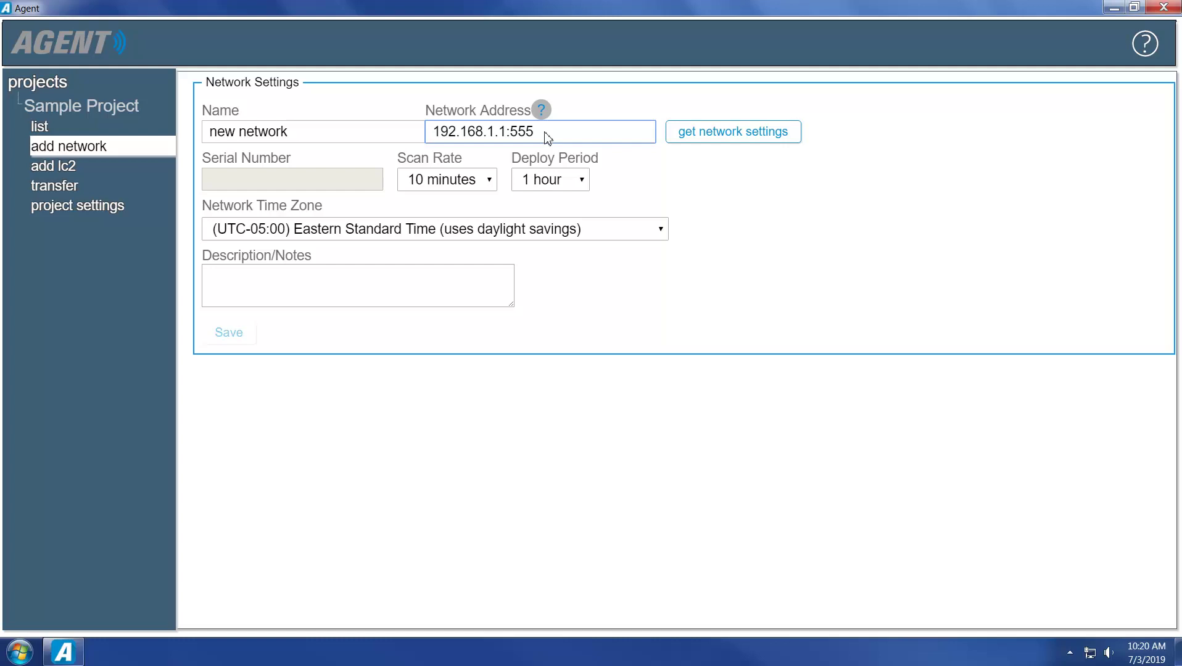
left_click_drag(540, 131, 431, 131)
type("CO")
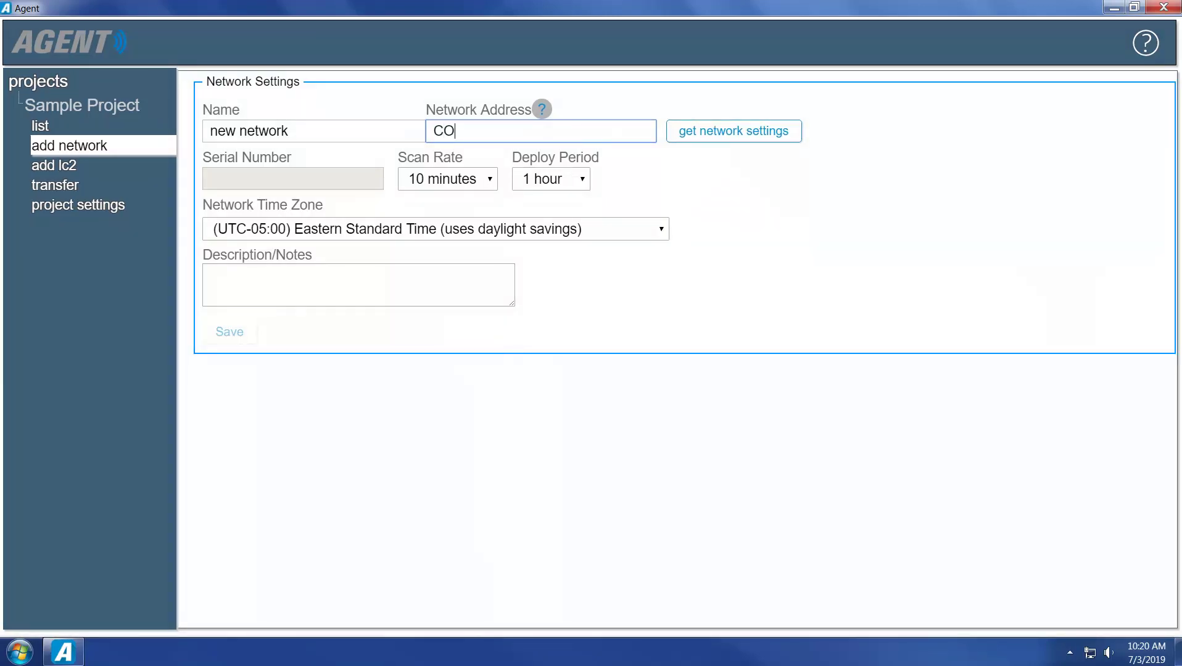
type("M")
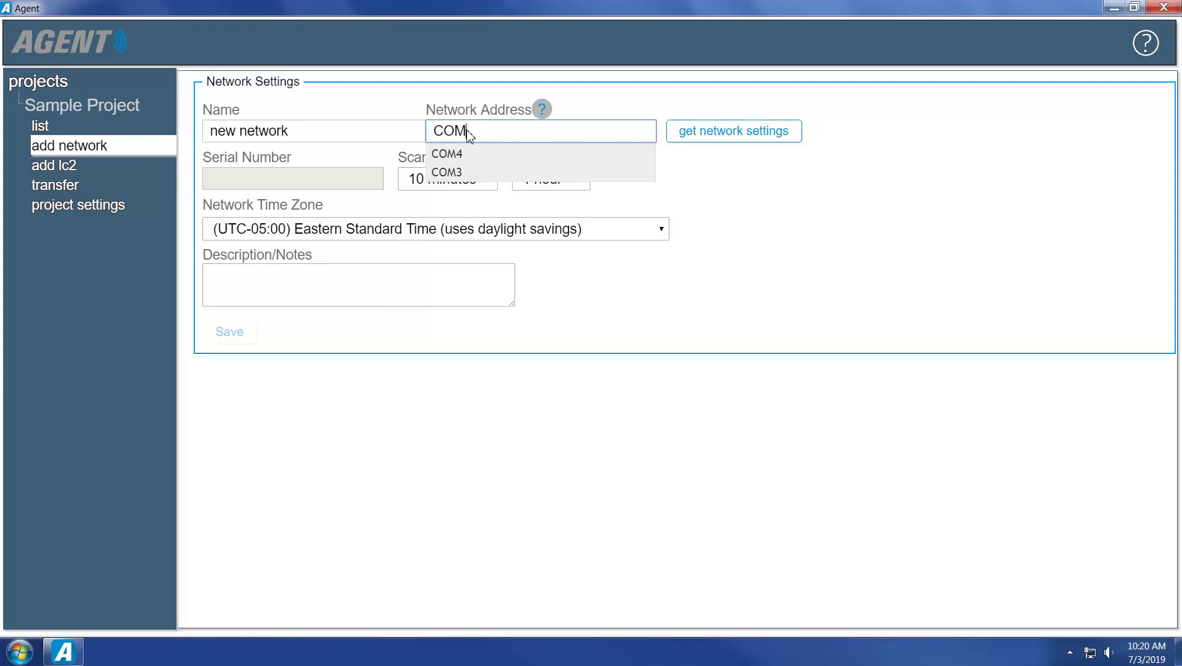
left_click(447, 172)
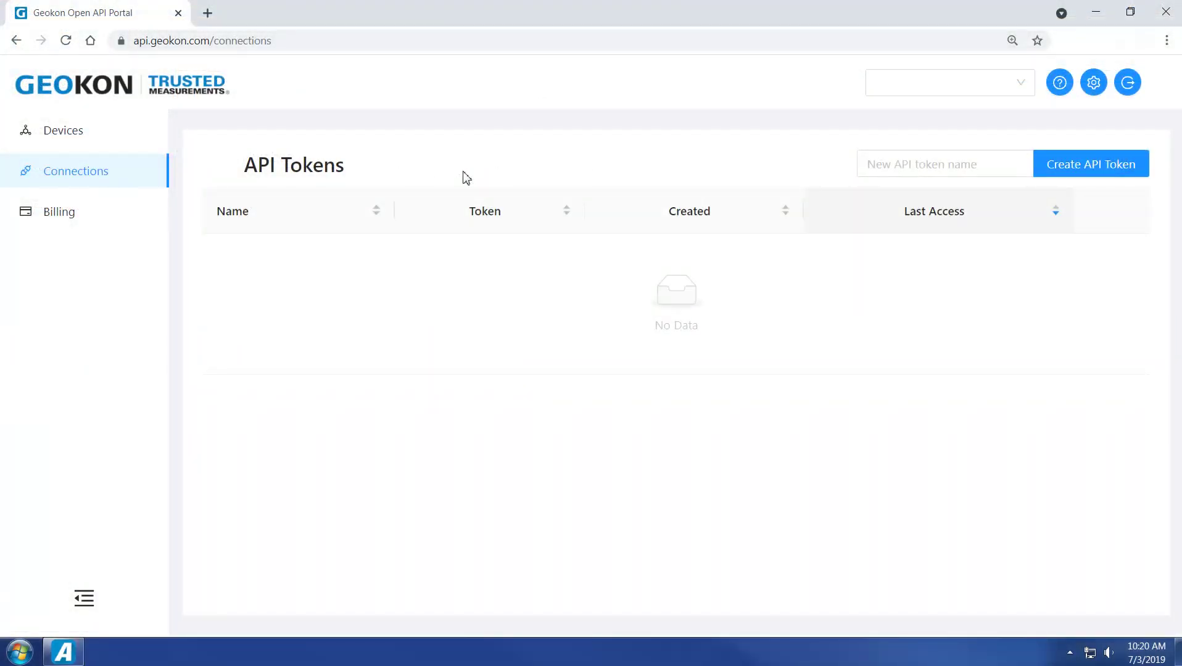
- Create an API token named 'GEOKON token' and copy its value
left_click(862, 164)
type("GEOKON token")
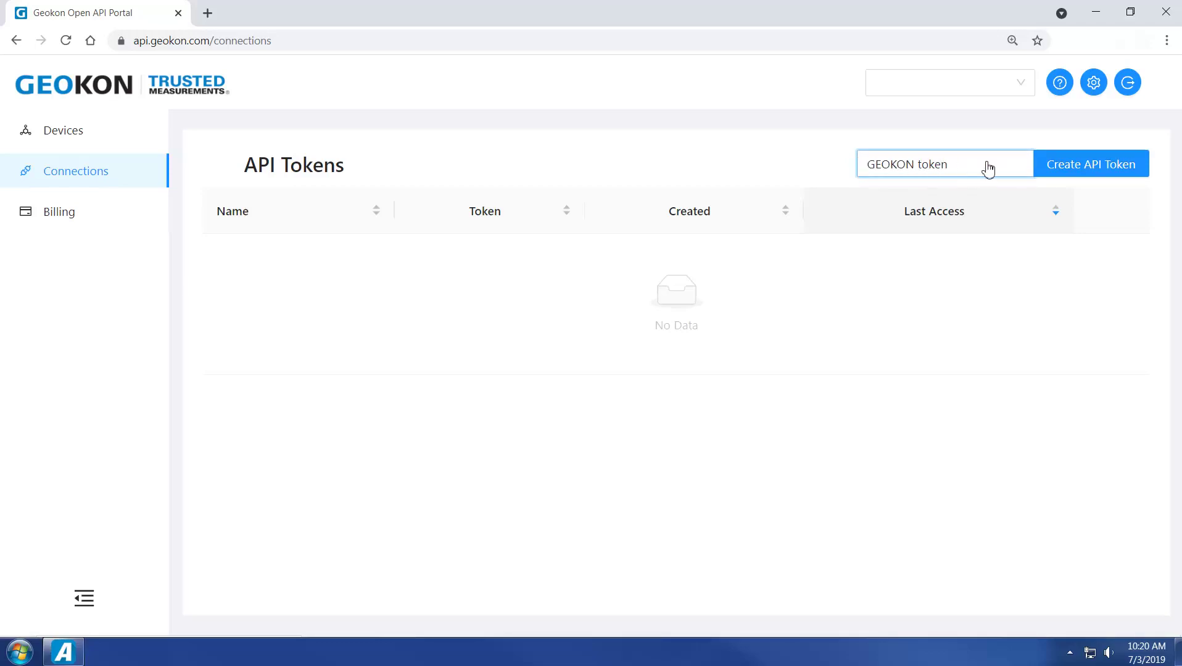
left_click(1088, 169)
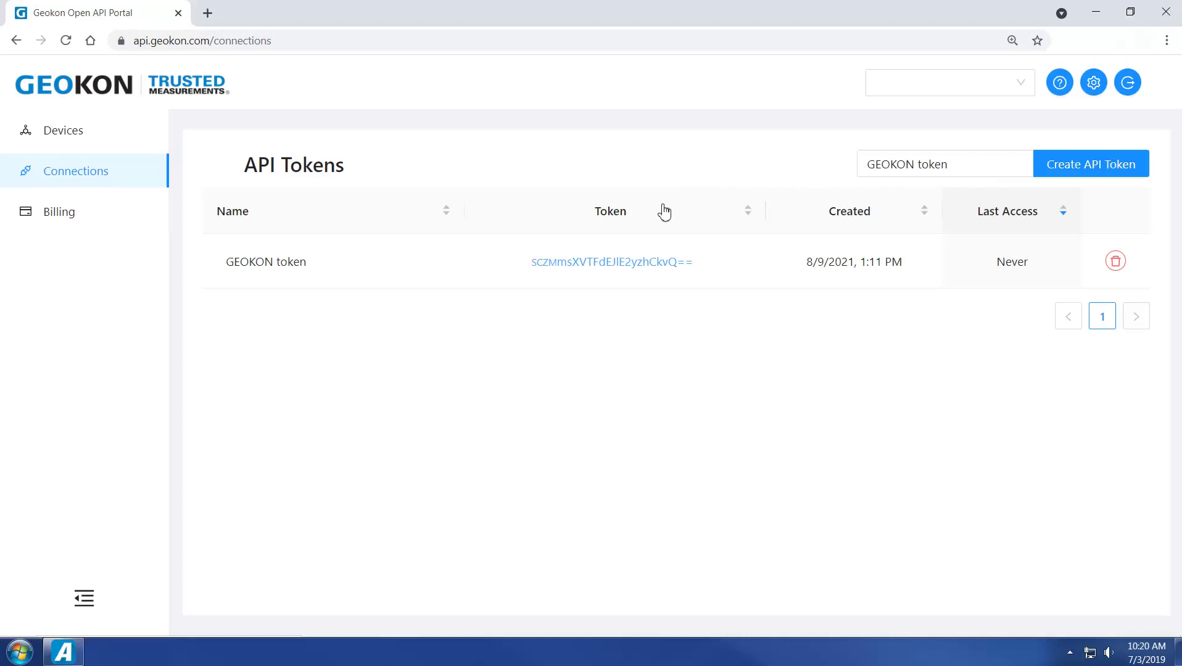
left_click(603, 264)
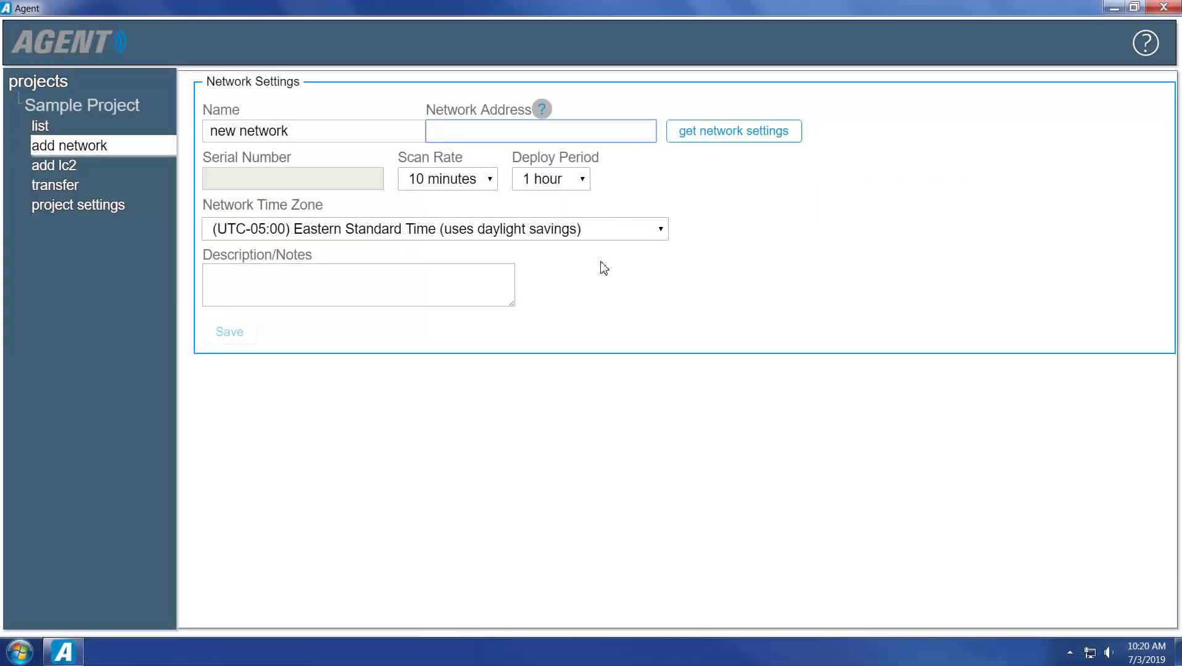
- Paste the GEOKON token as the network address and retrieve its network settings
left_click(433, 134)
key("ctrl+v")
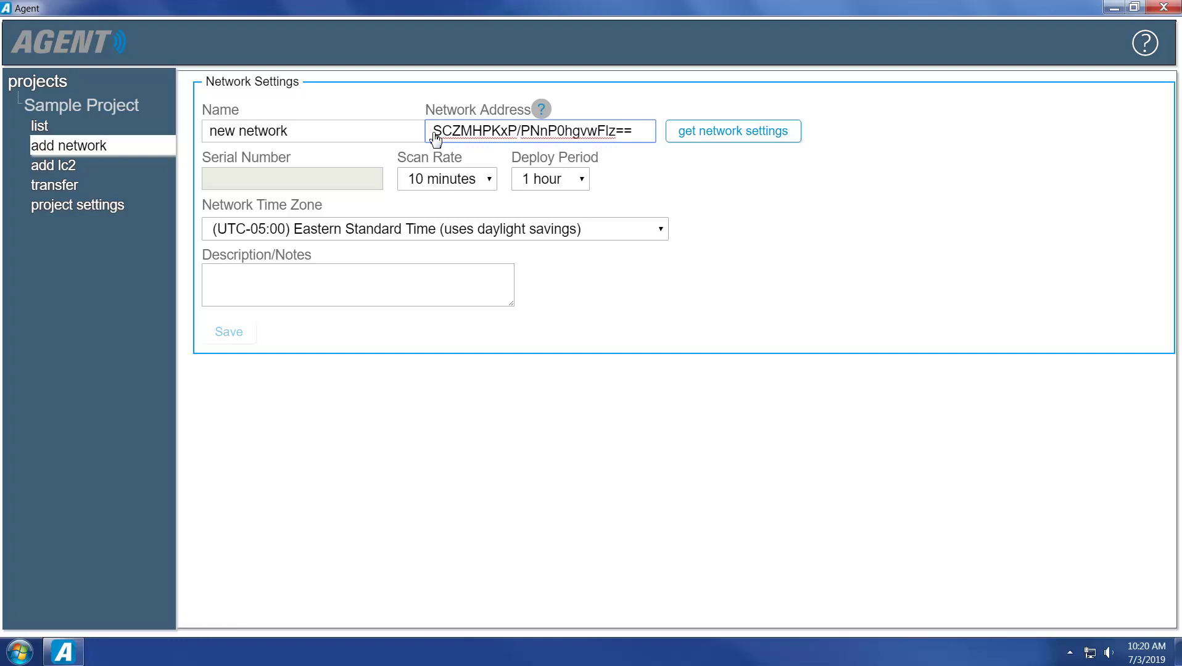
left_click(721, 137)
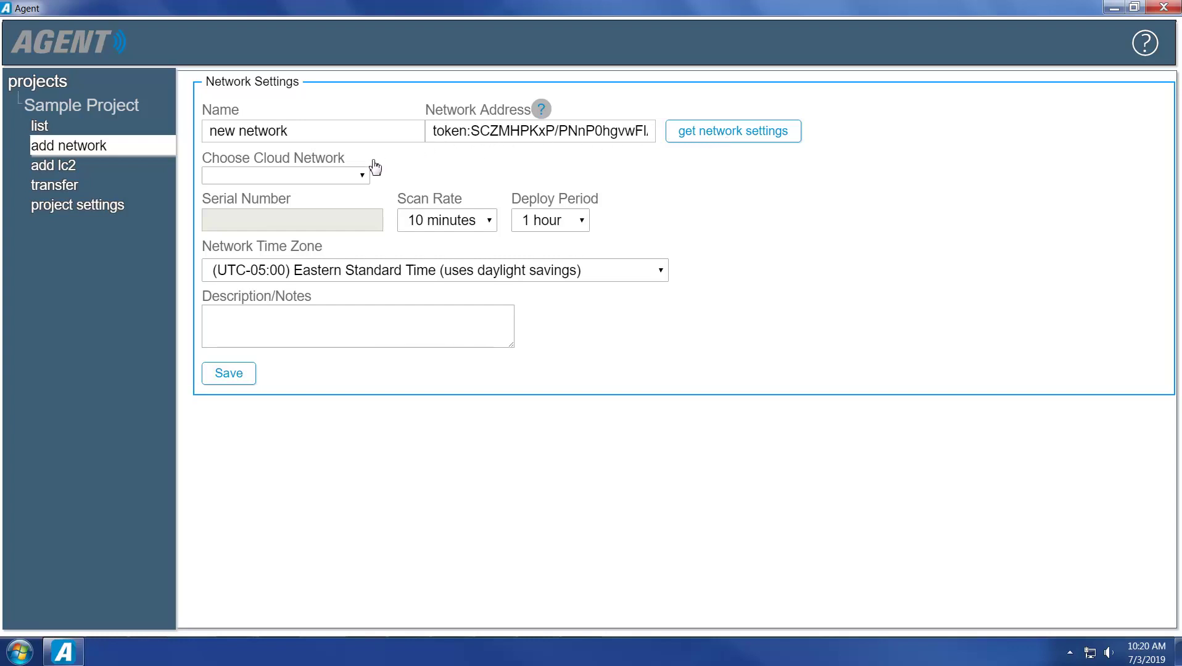
- Choose the 2012760 Mesh Gateway network, keeping a 10-minute scan rate and 1-hour deploy period
left_click(361, 174)
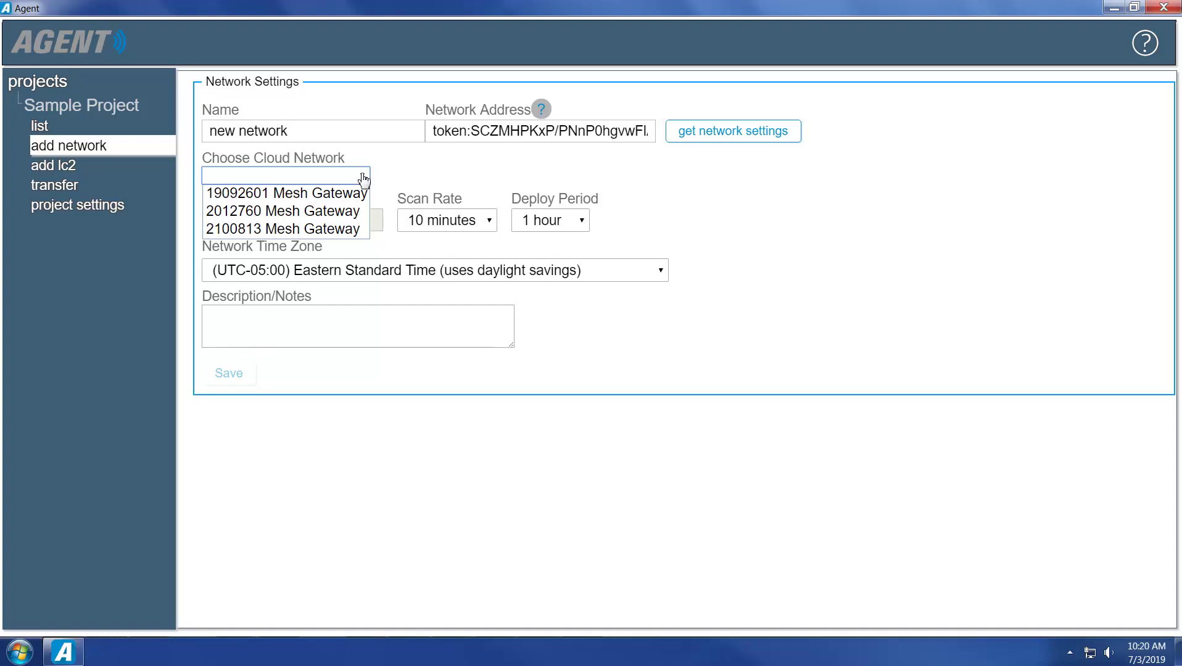
left_click(293, 211)
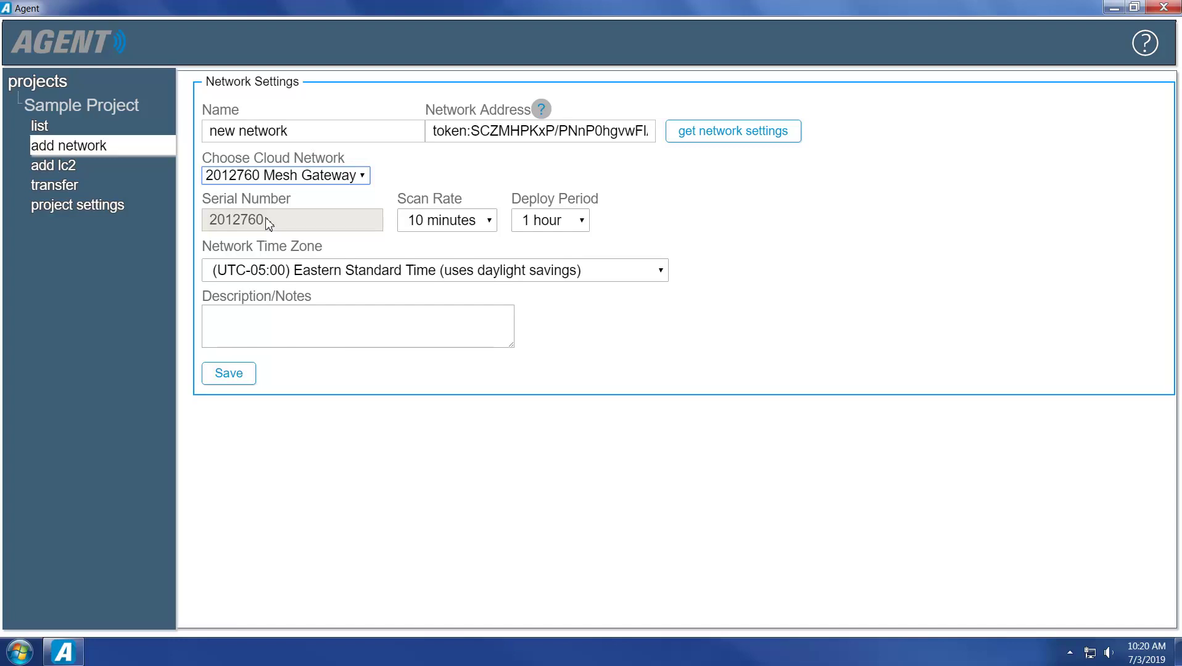
left_click(492, 224)
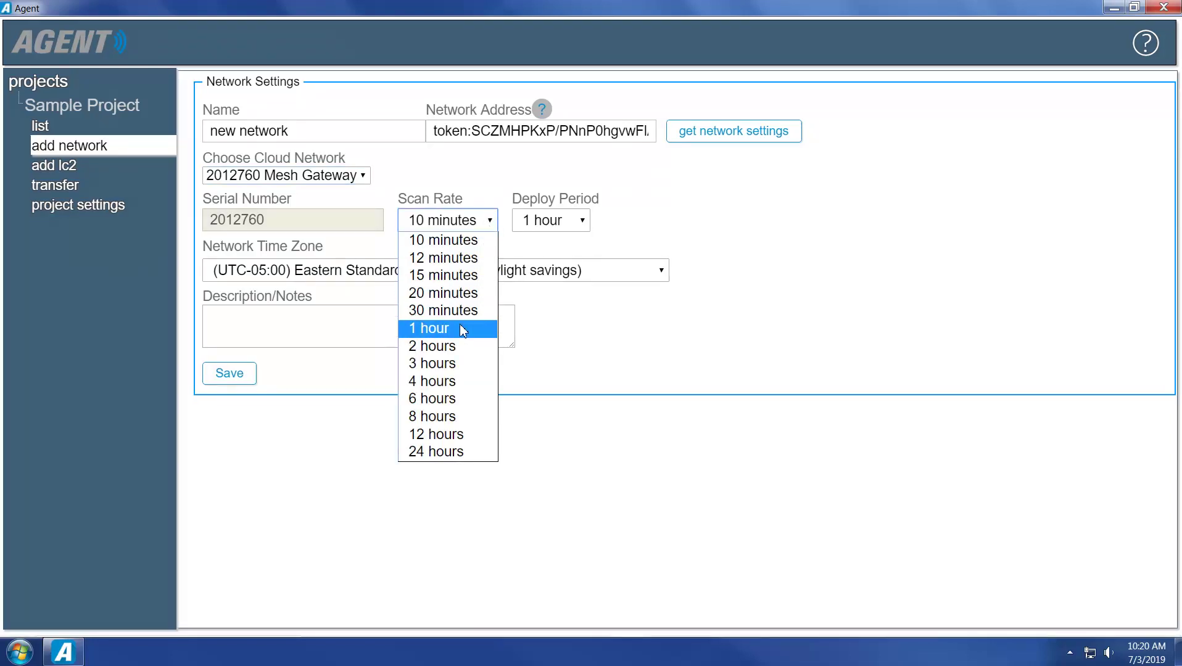
left_click(443, 242)
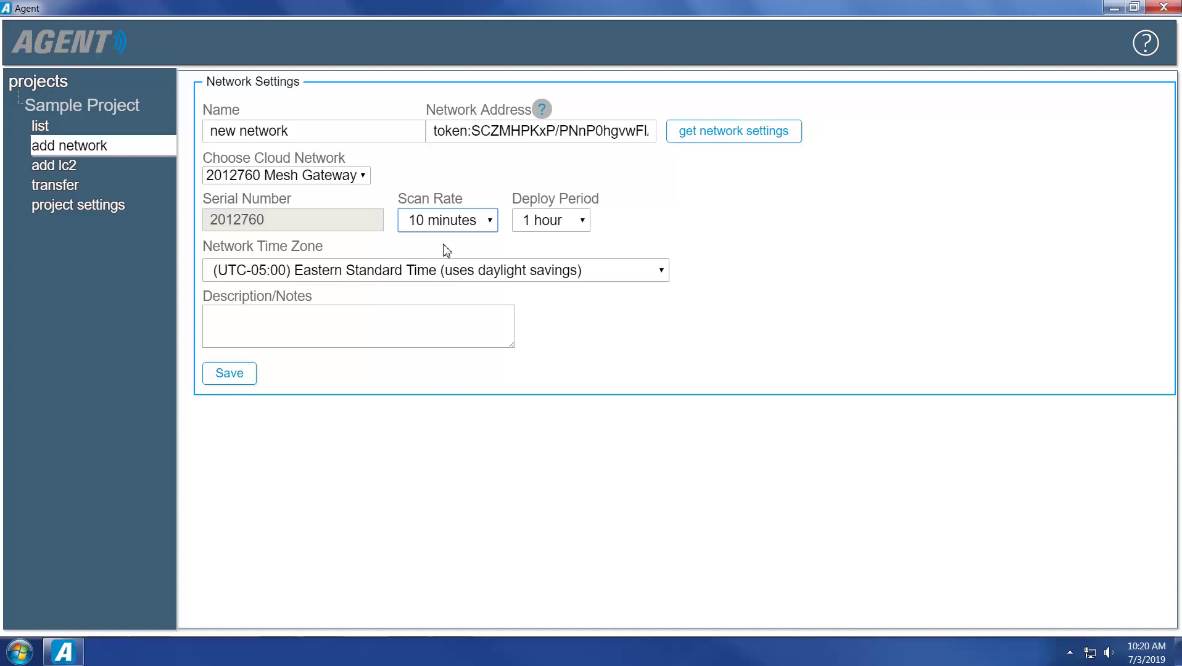
left_click(582, 221)
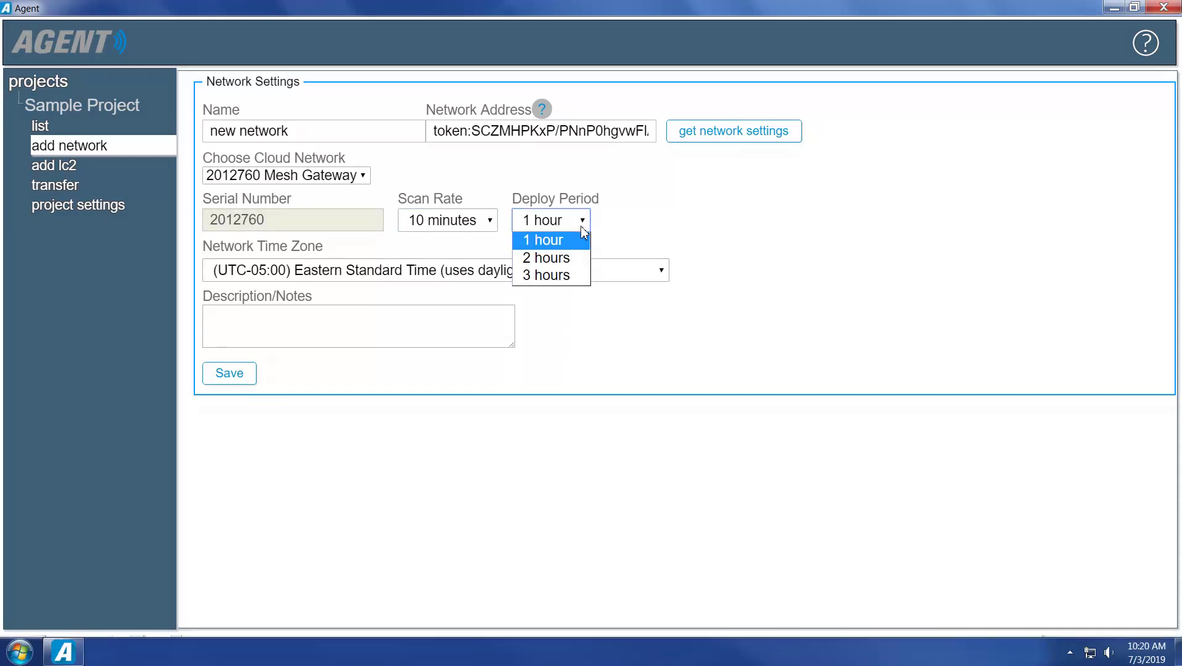
left_click(548, 240)
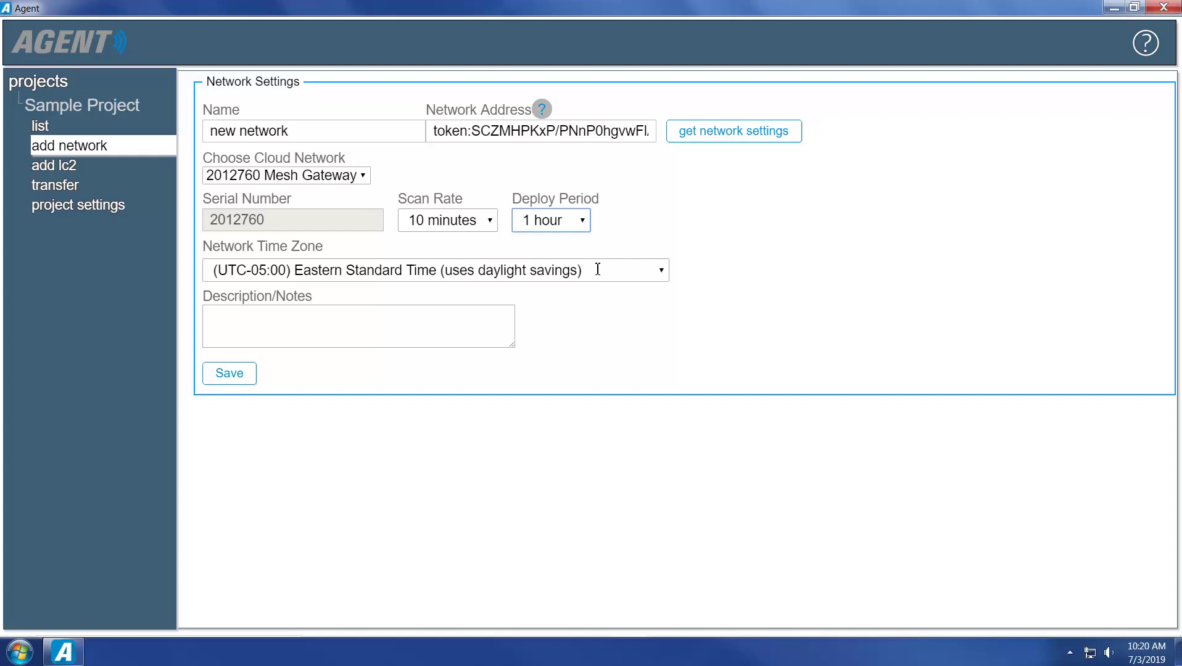
- Rename the network 'Sample Network', add the note 'Devices Installed 5/19/21', and save
double_click(299, 130)
type("Sample Network")
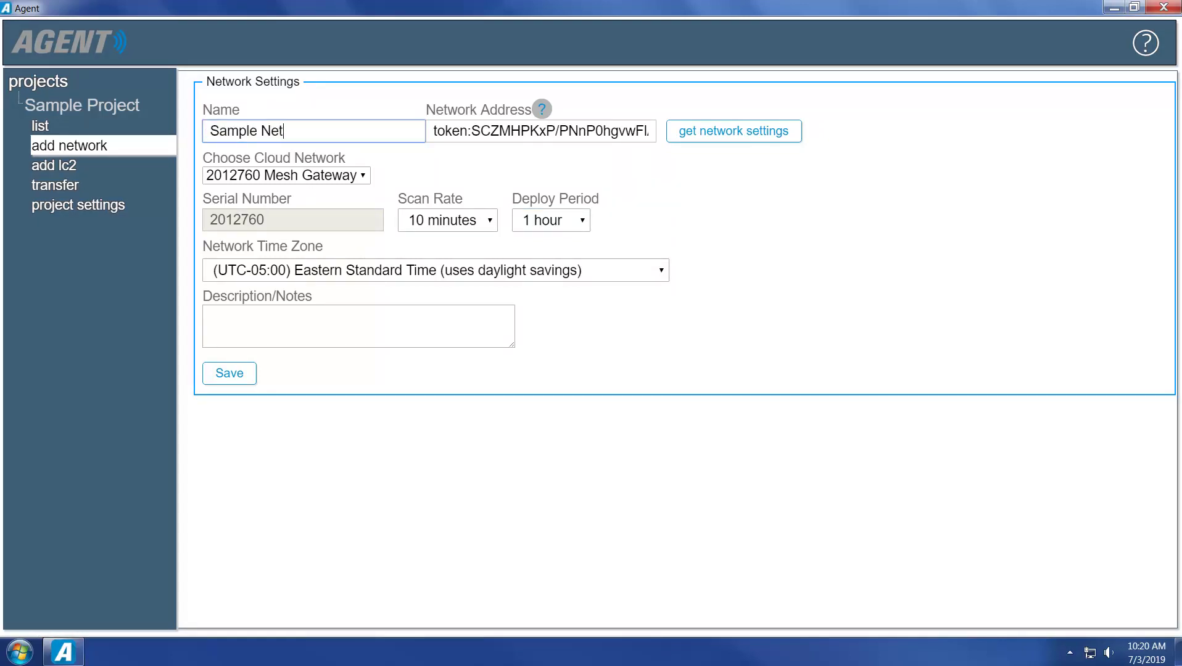
left_click(210, 311)
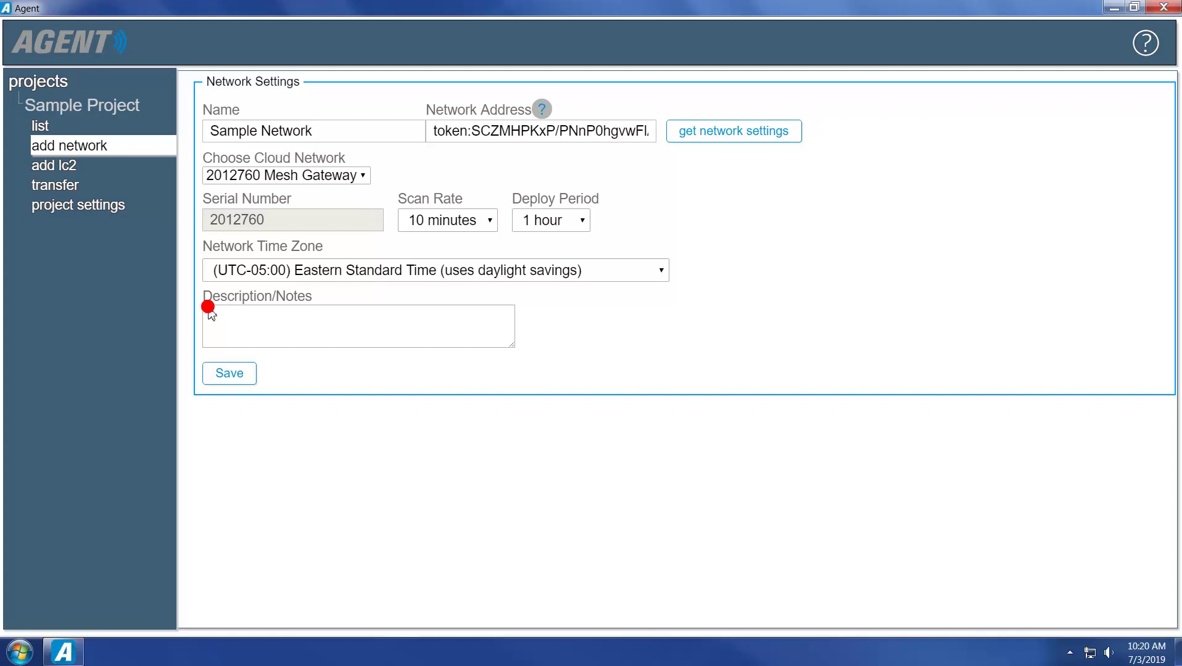
type("Devices Installed 5/19/21")
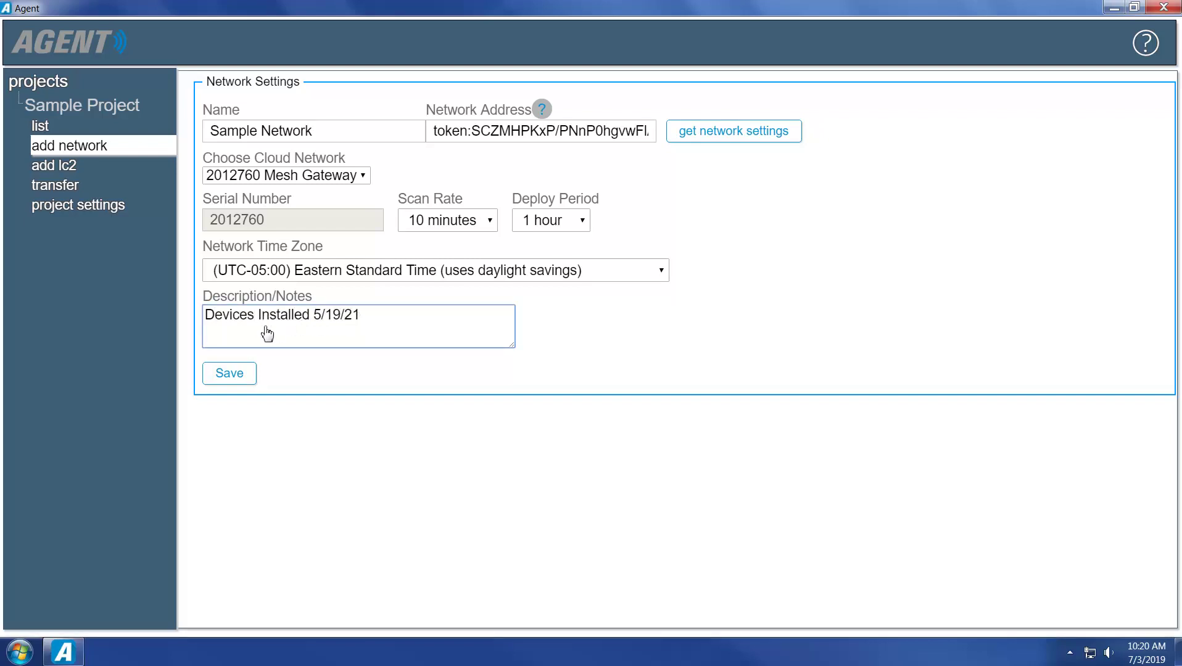
left_click(229, 373)
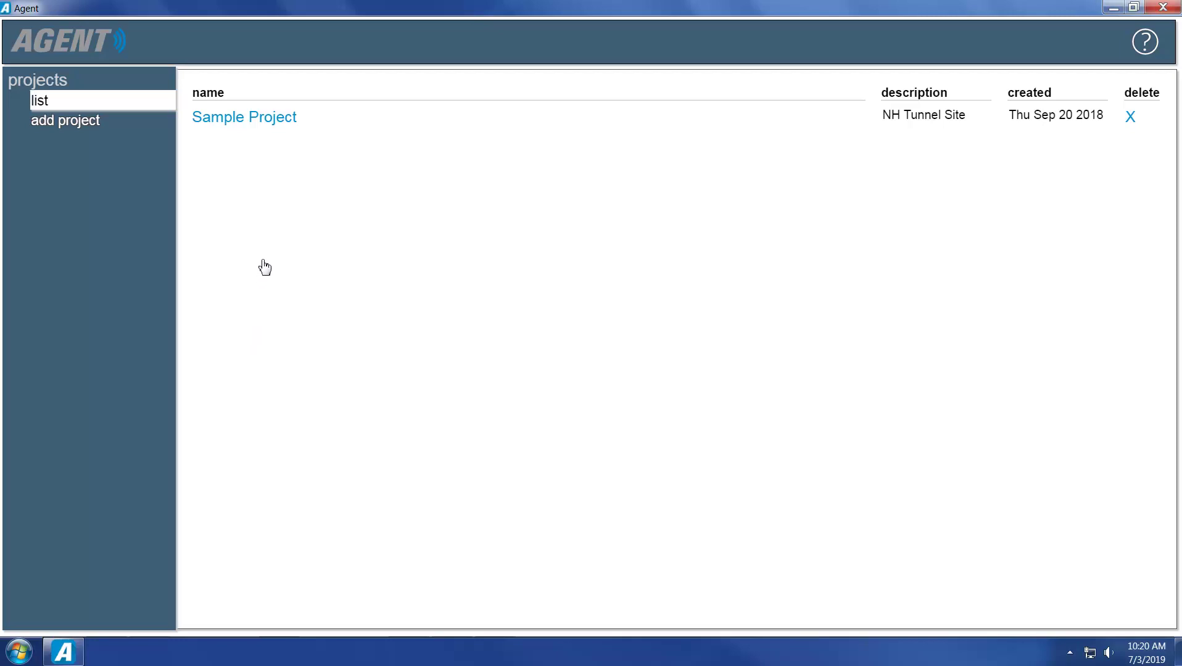
- In Sample Network's settings, enable automatic download using specified times
left_click(268, 117)
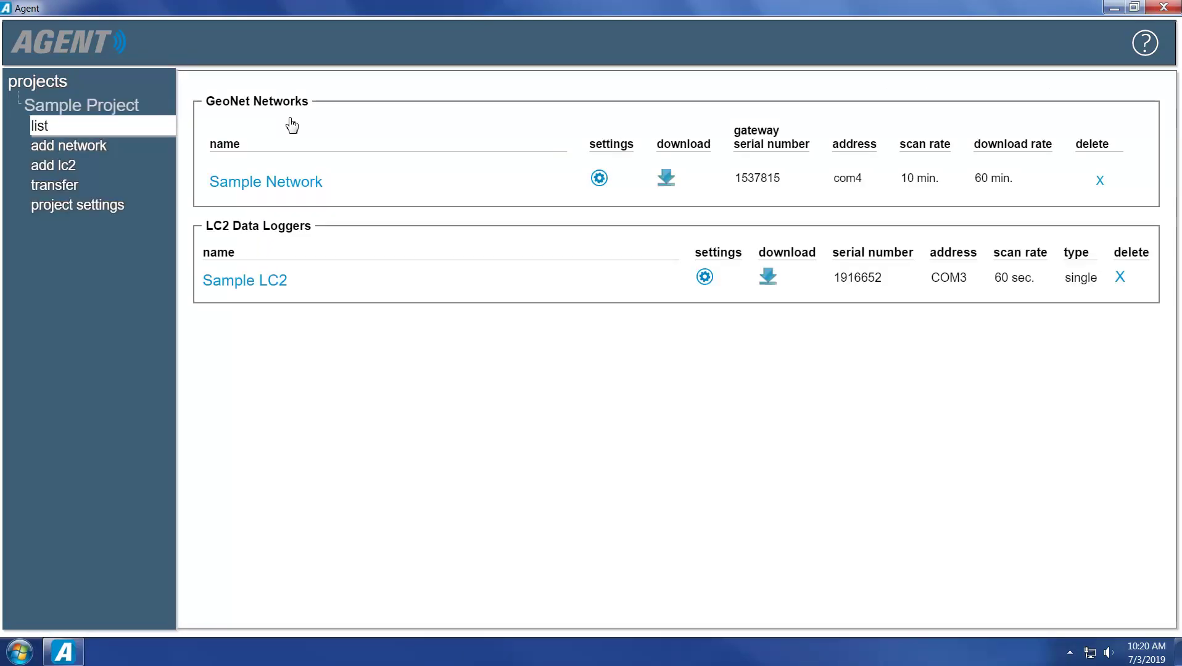
left_click(598, 179)
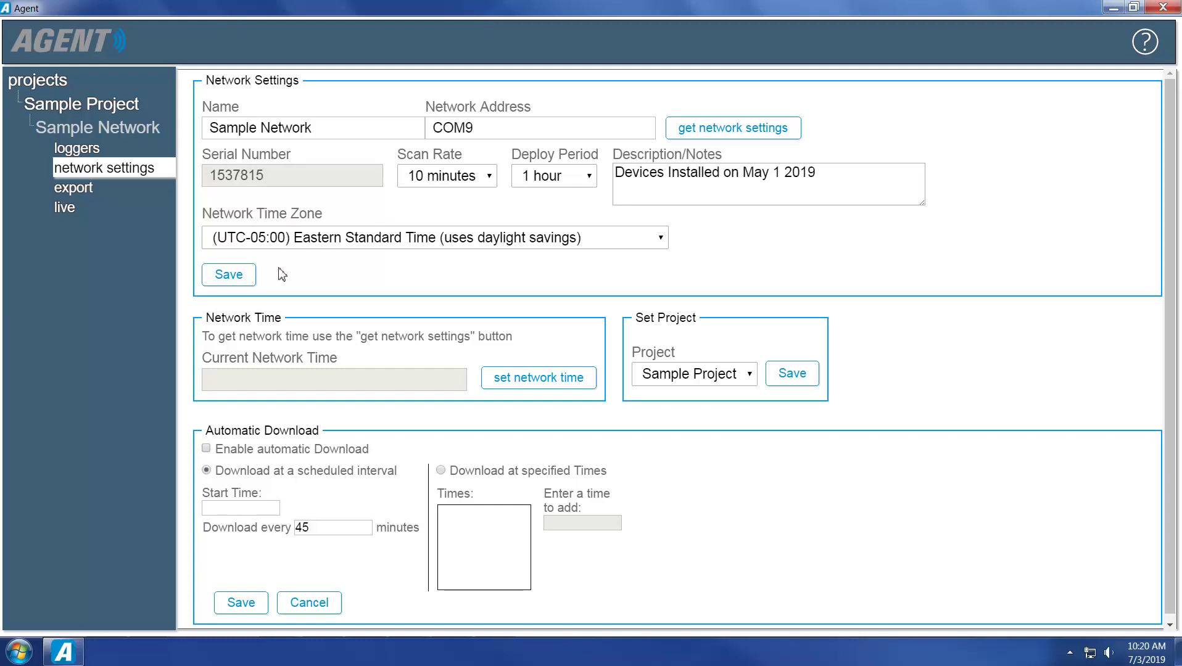
left_click(206, 448)
left_click(440, 470)
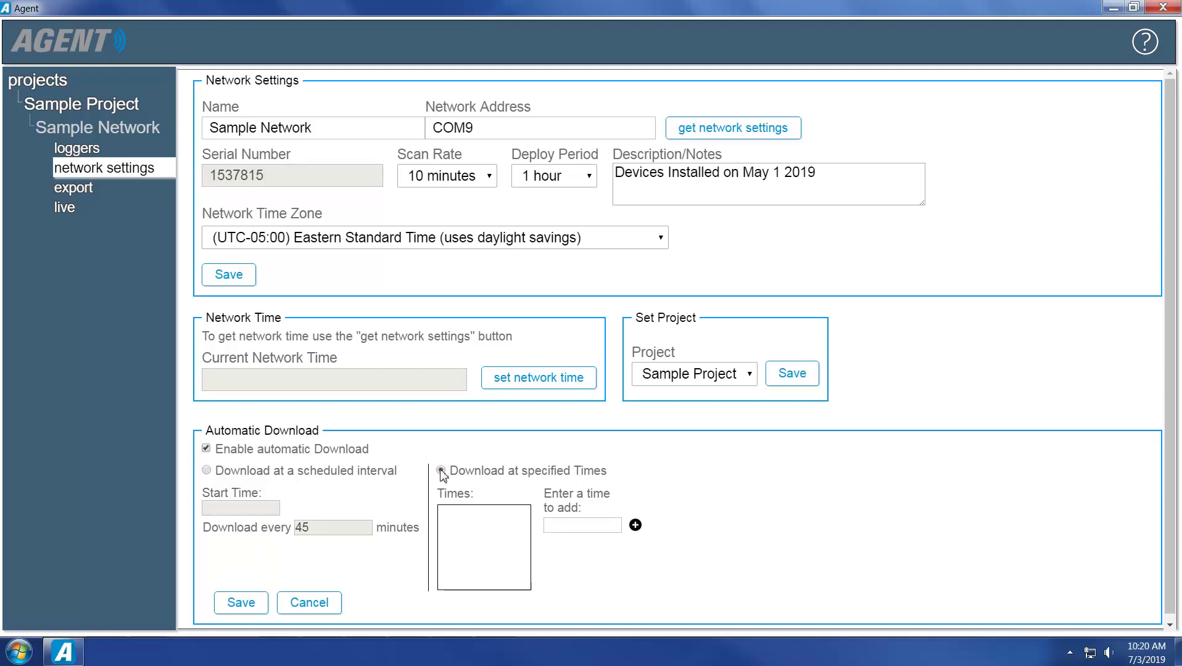
- Add 15:30 as a download time, then remove it again
left_click(548, 521)
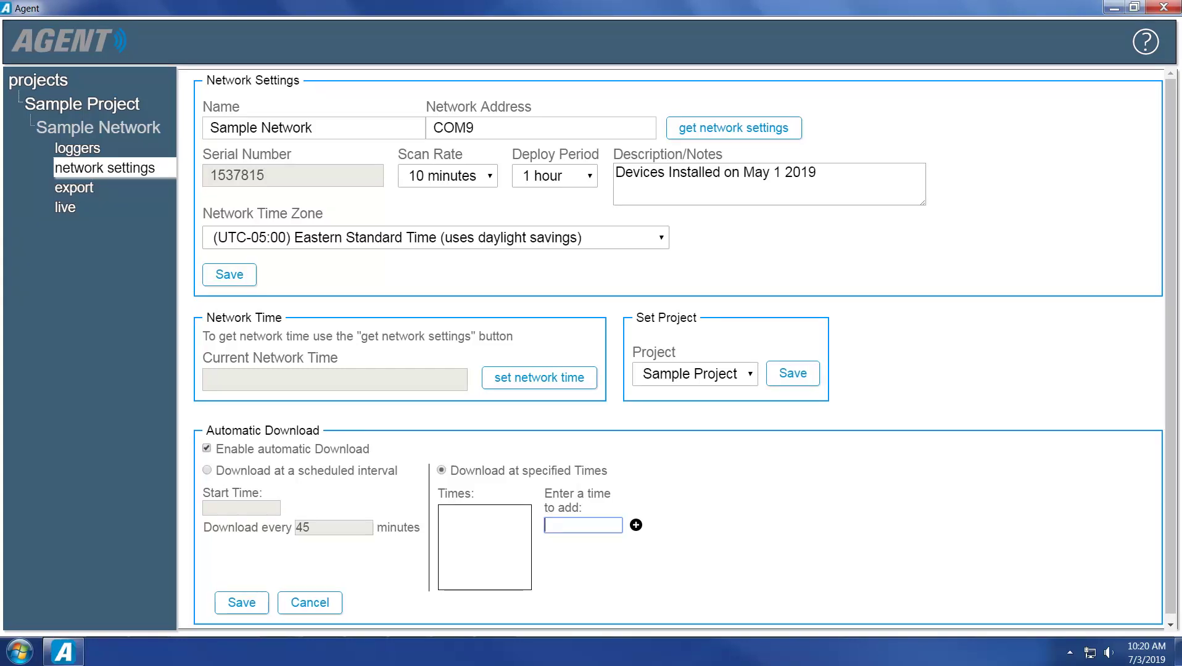
type("15:30")
left_click(636, 525)
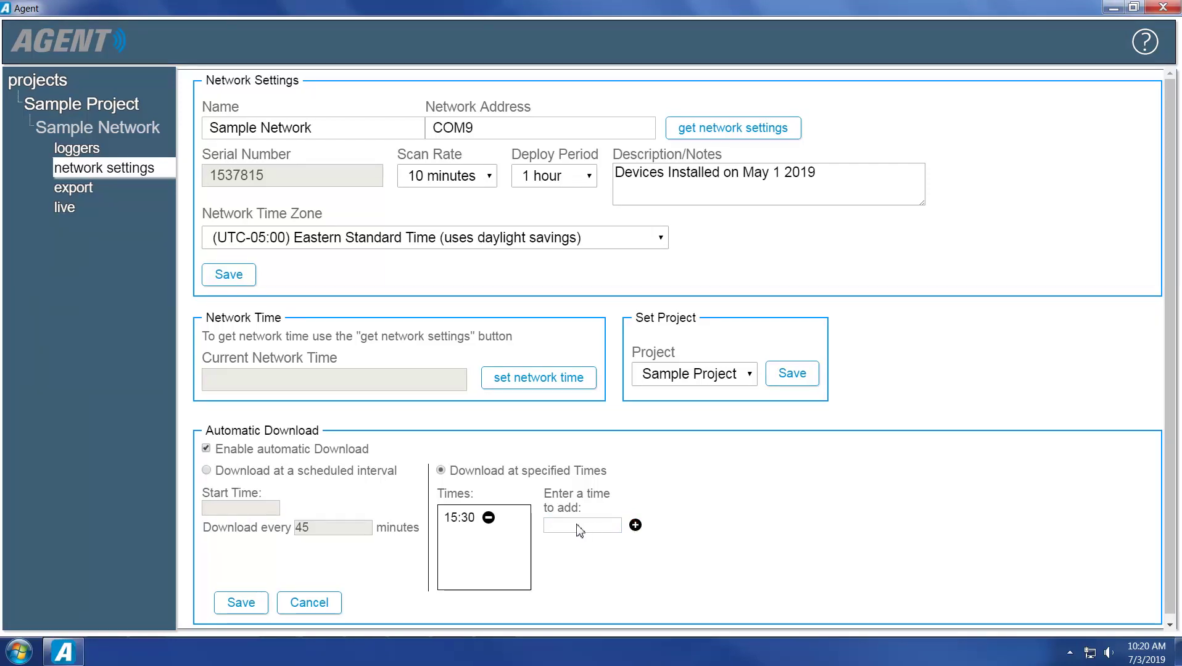
left_click(488, 518)
- Save a 60-minute download interval starting at 15:30, then return to Sample Project
left_click(207, 471)
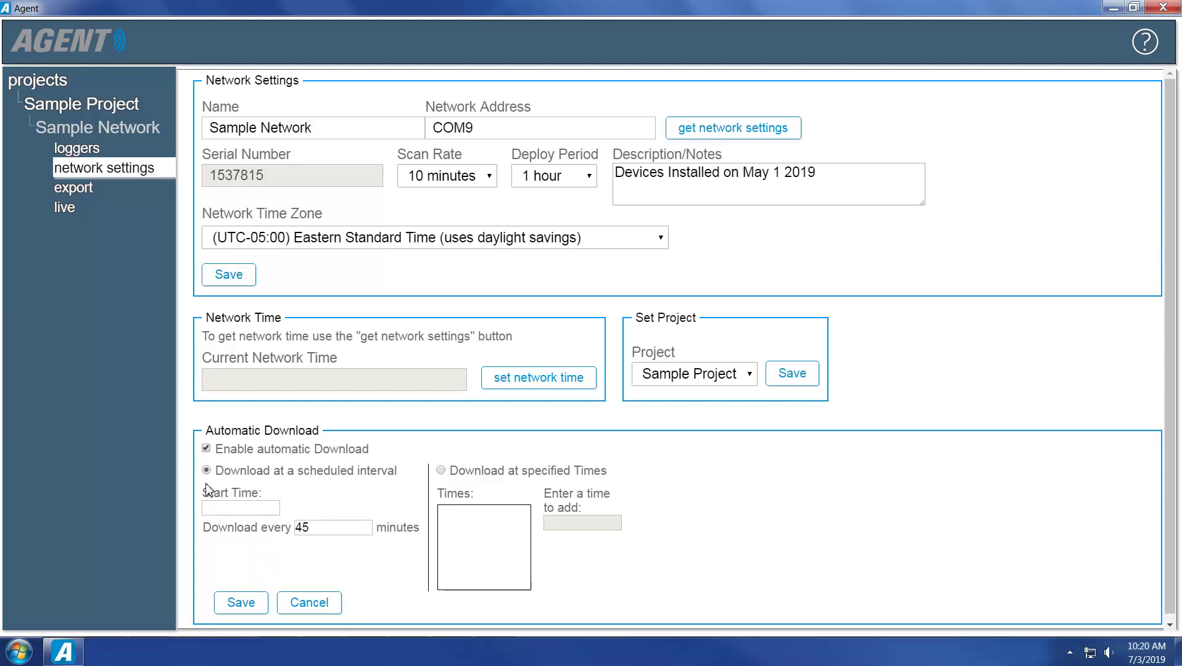
left_click(207, 508)
type("5:30")
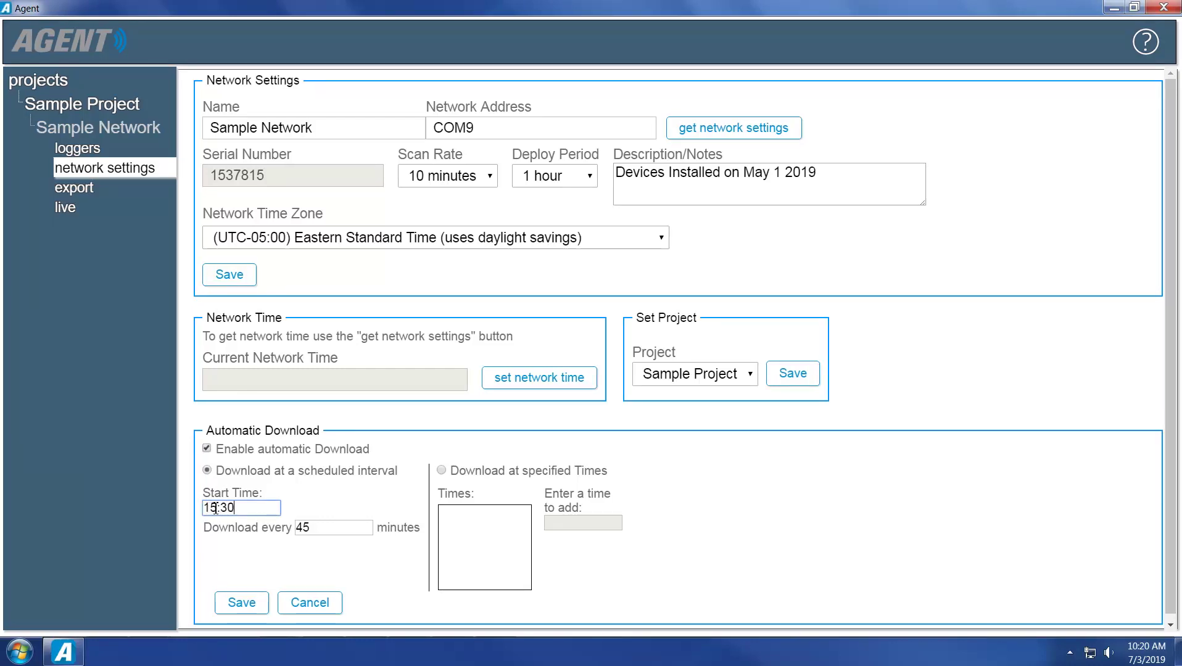
double_click(305, 527)
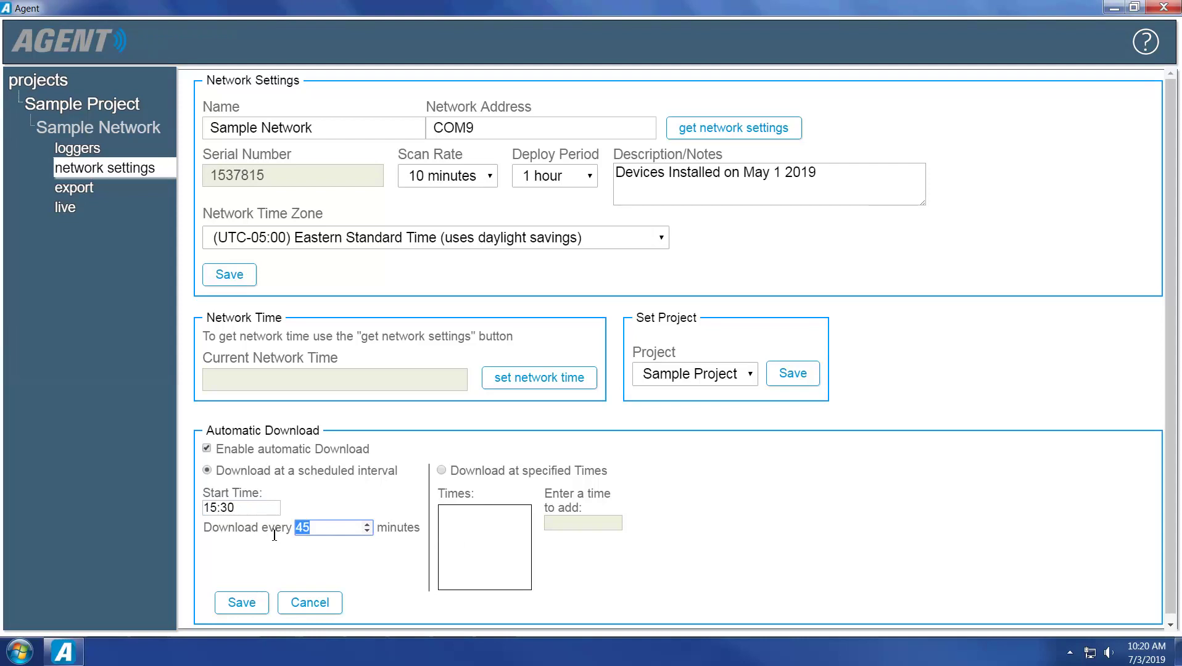
type("60")
left_click(241, 603)
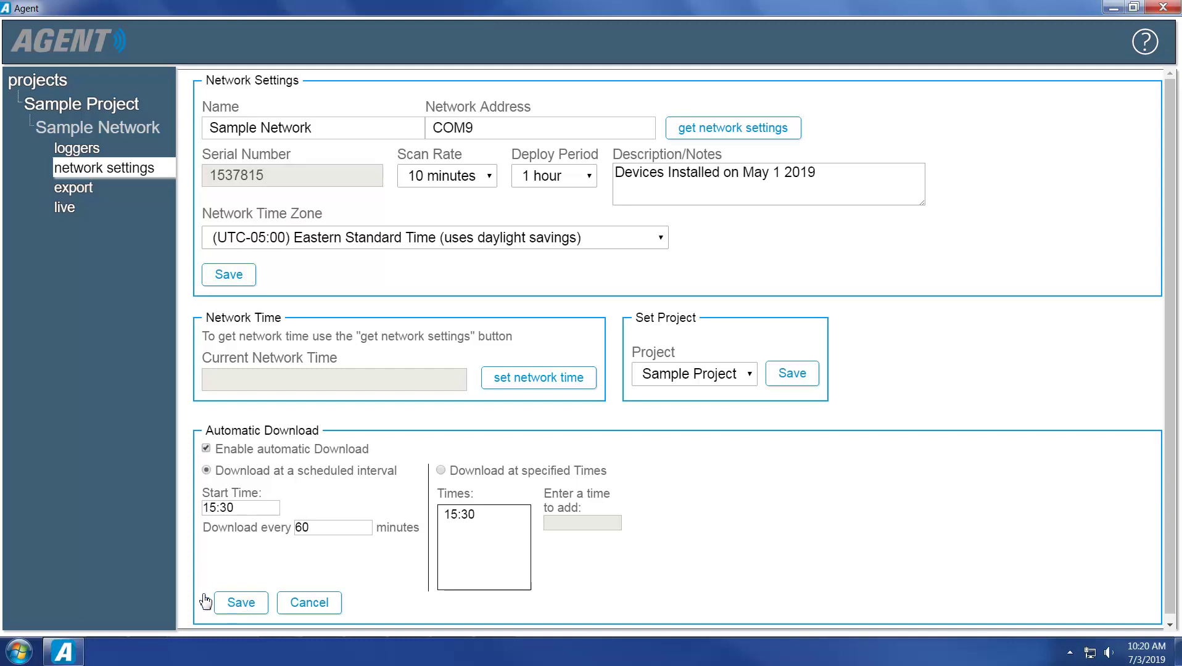
left_click(67, 106)
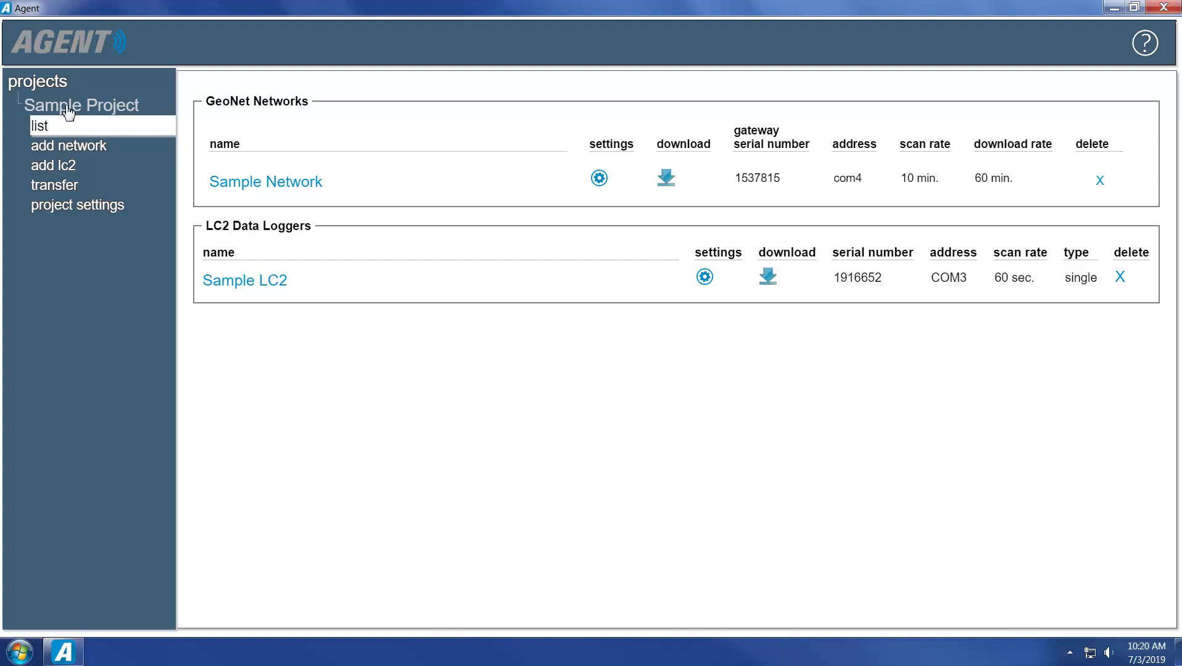
- Request an on-demand data download from Sample Network
left_click(666, 178)
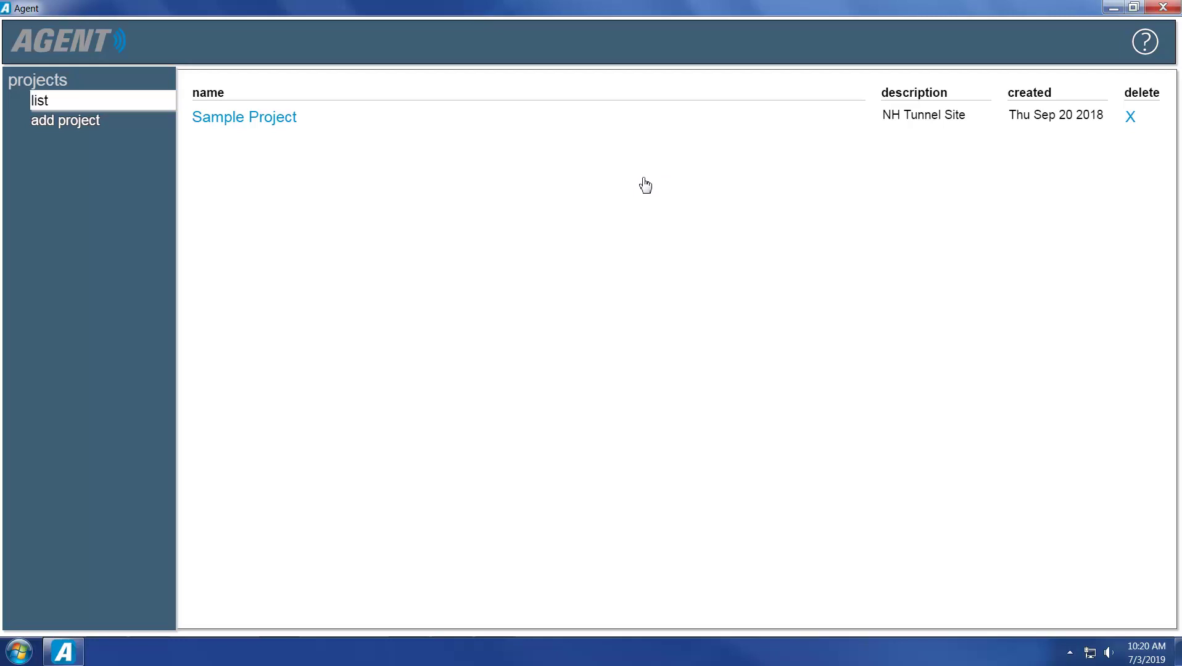
- Go from Sample Project through Sample Network to Logger 1's logger settings
left_click(235, 119)
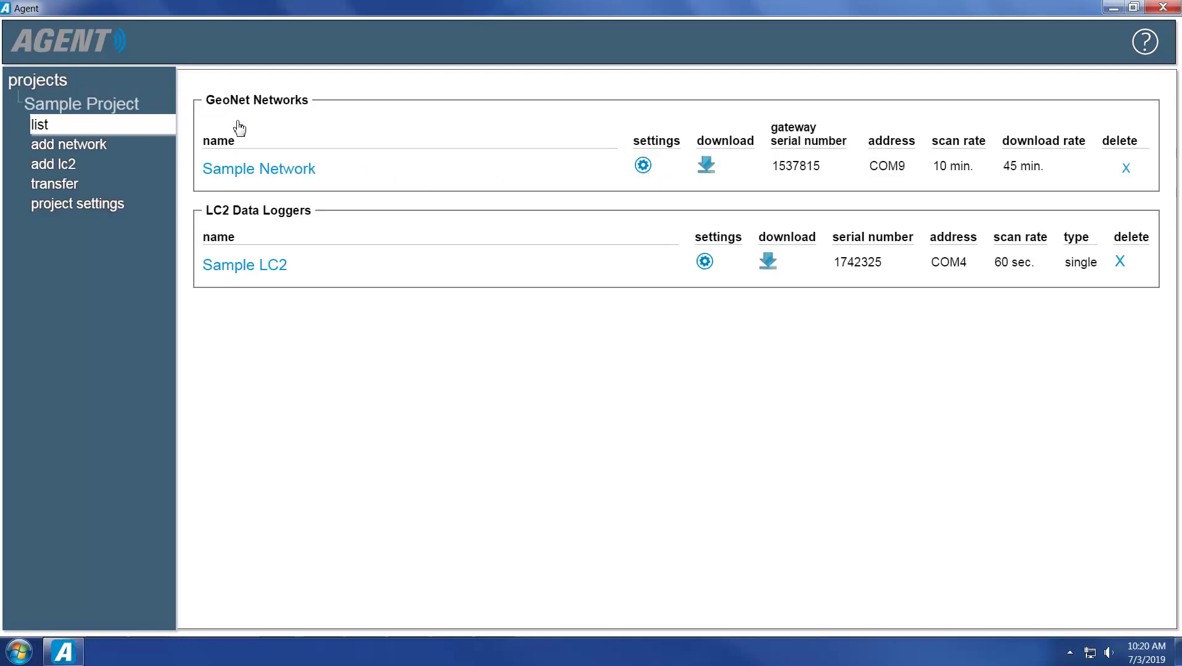
left_click(218, 169)
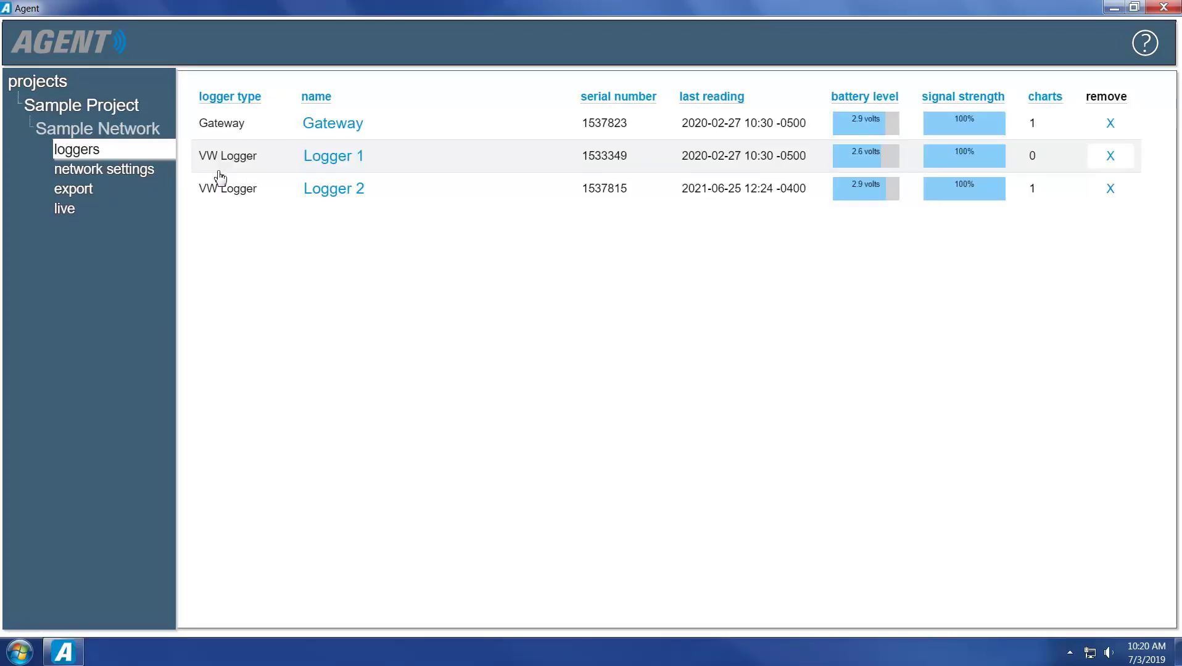
left_click(338, 156)
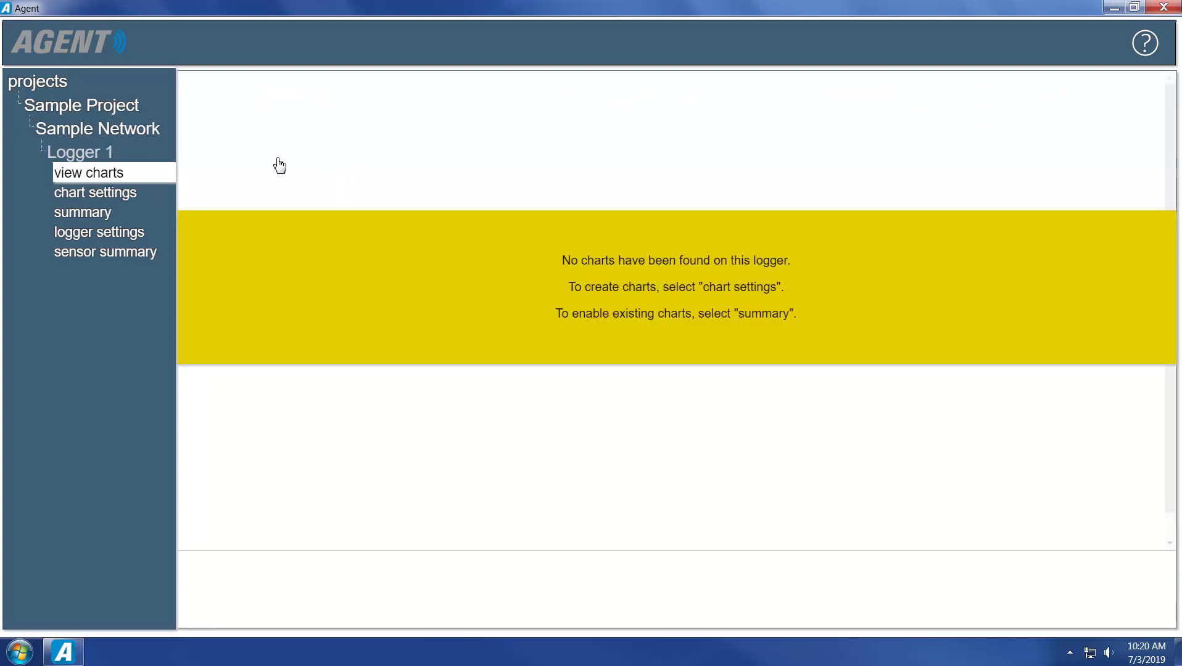
left_click(64, 233)
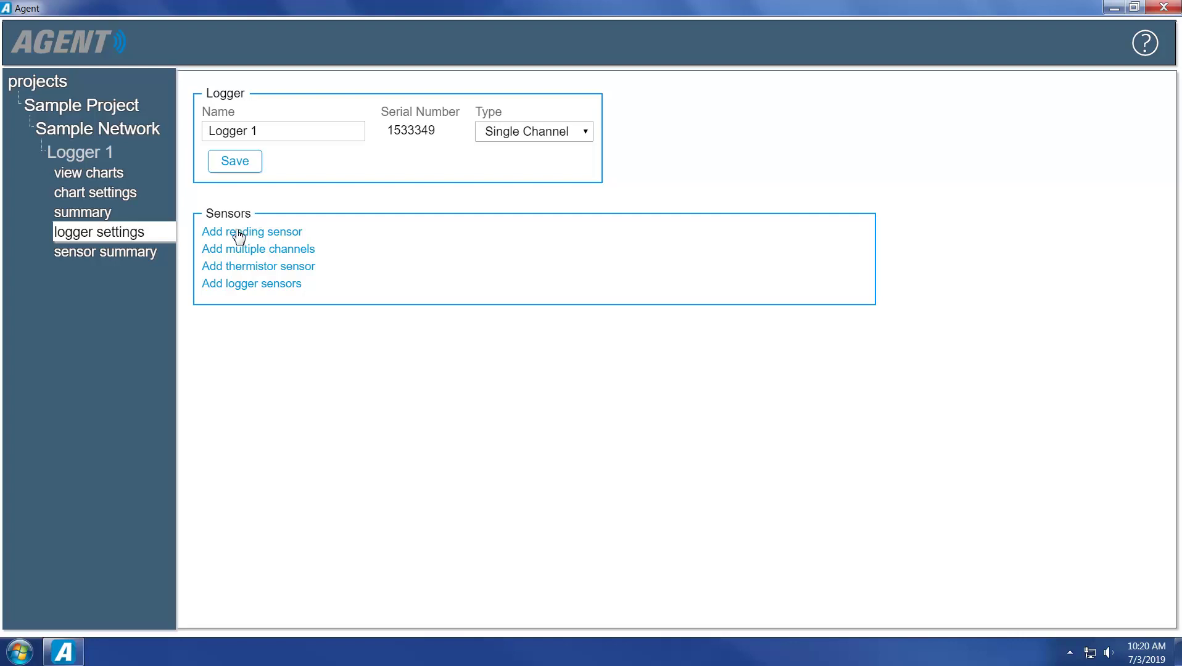
- Add Battery, Aux Battery, Logger Temperature and Signal Strength sensors to Logger 1 and save
left_click(230, 285)
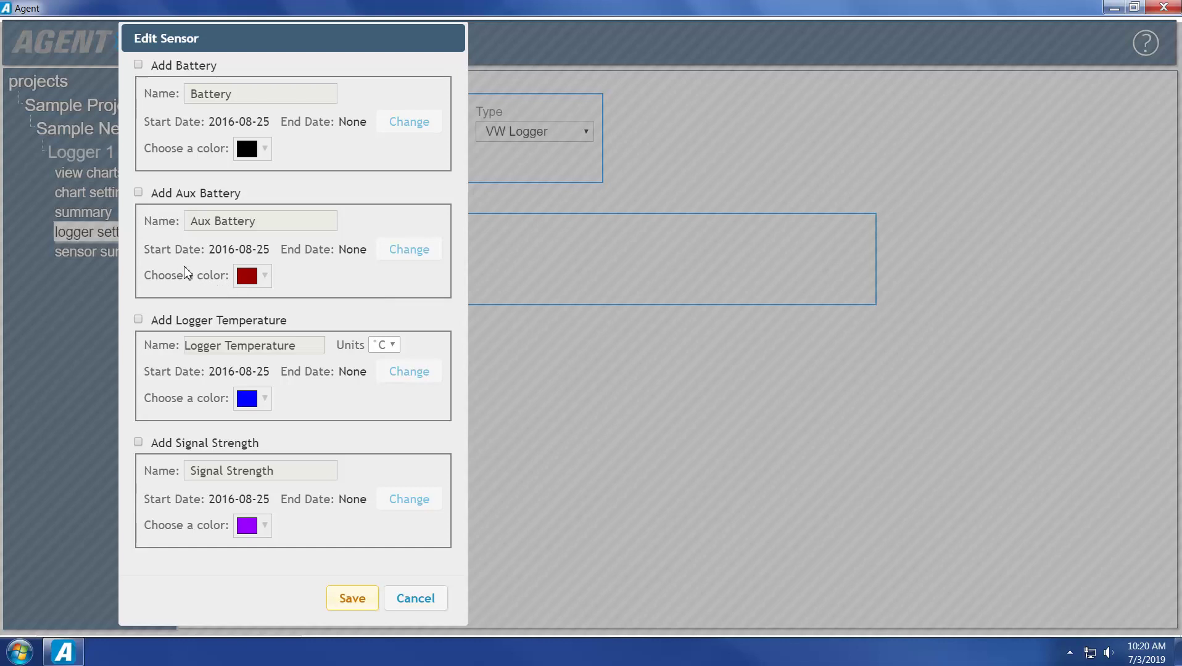
left_click(138, 66)
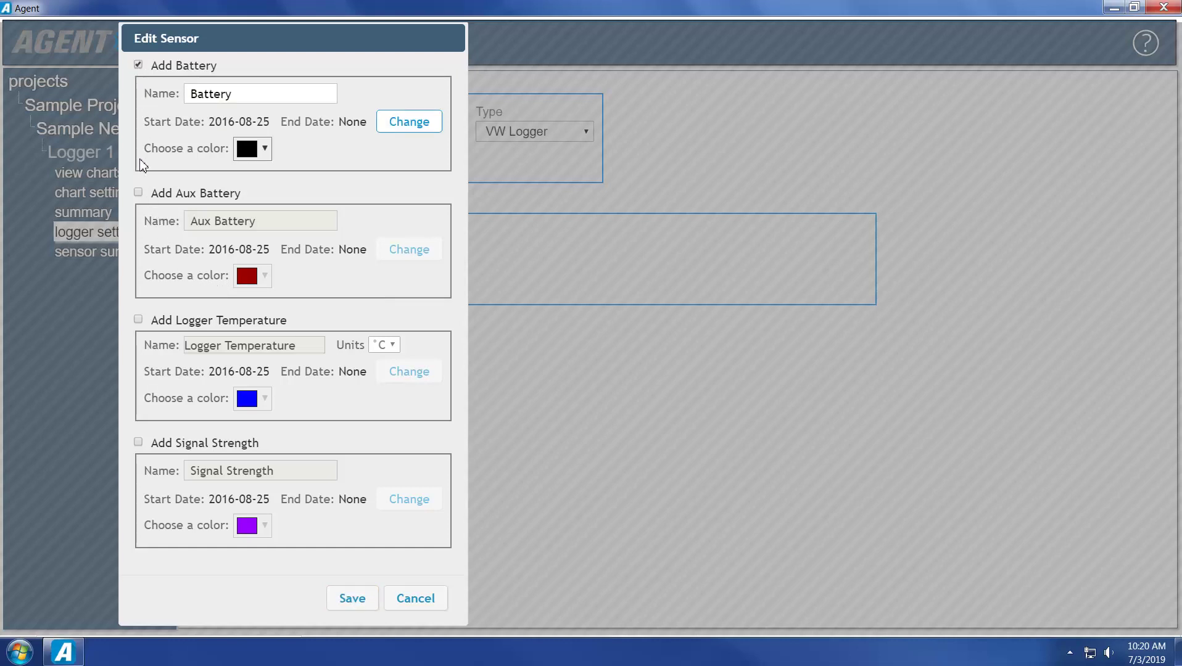
left_click(139, 194)
left_click(139, 320)
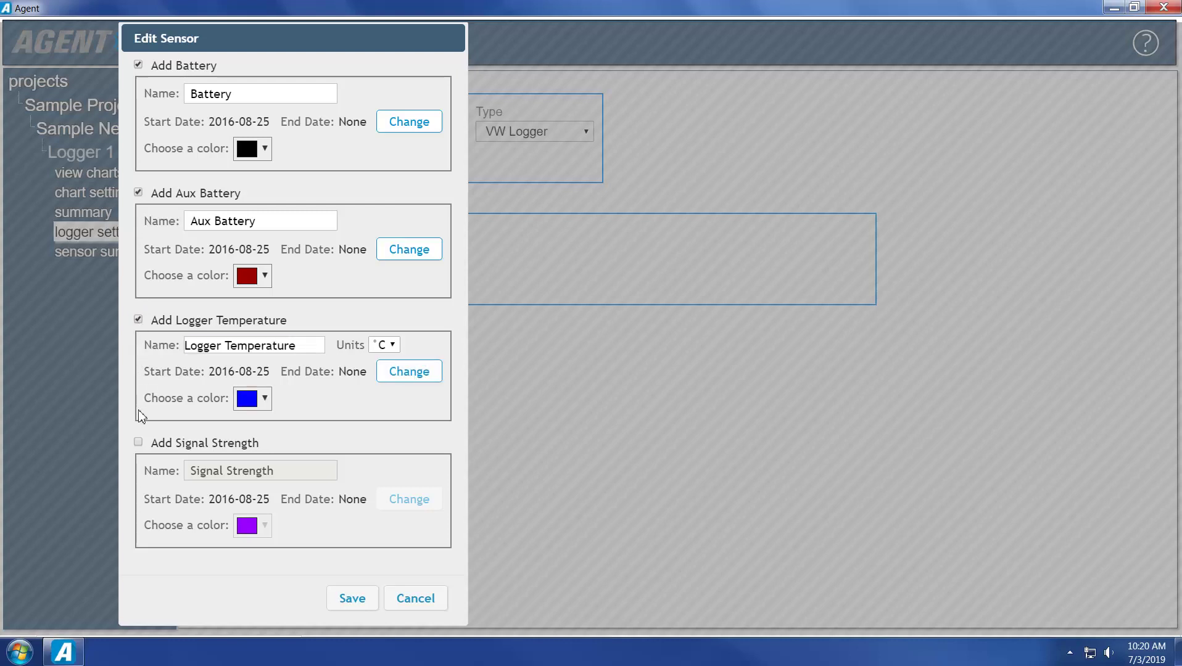
left_click(139, 443)
left_click(352, 598)
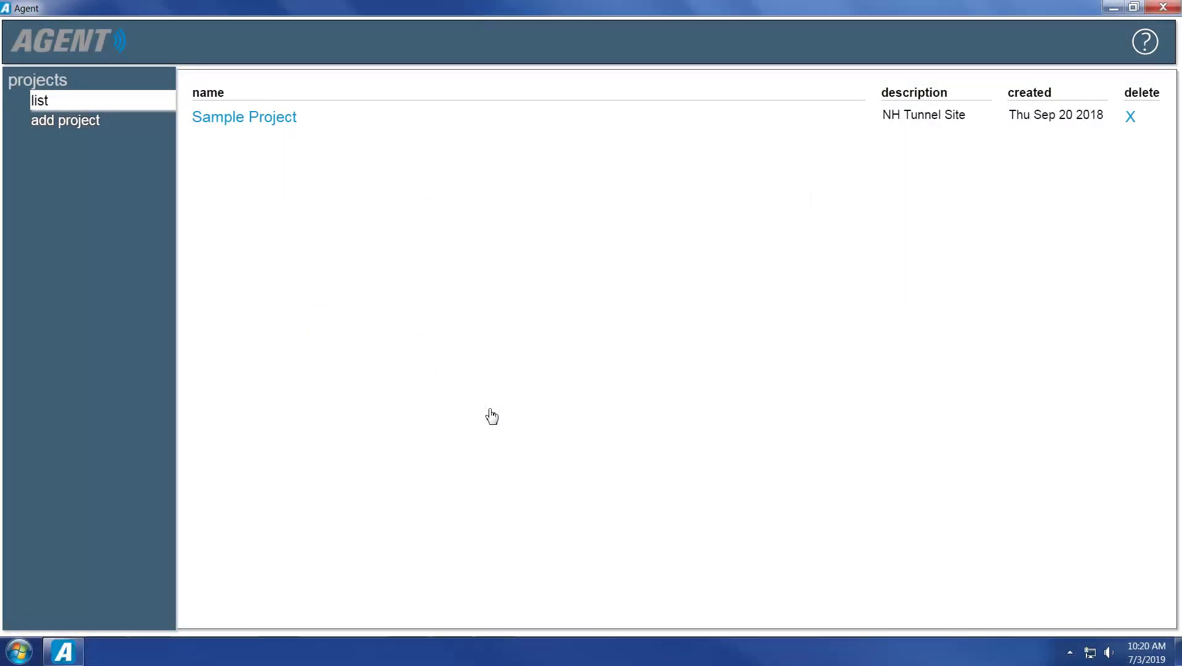
- Navigate Sample Project > Sample Network > Logger 1 to its chart settings
left_click(225, 120)
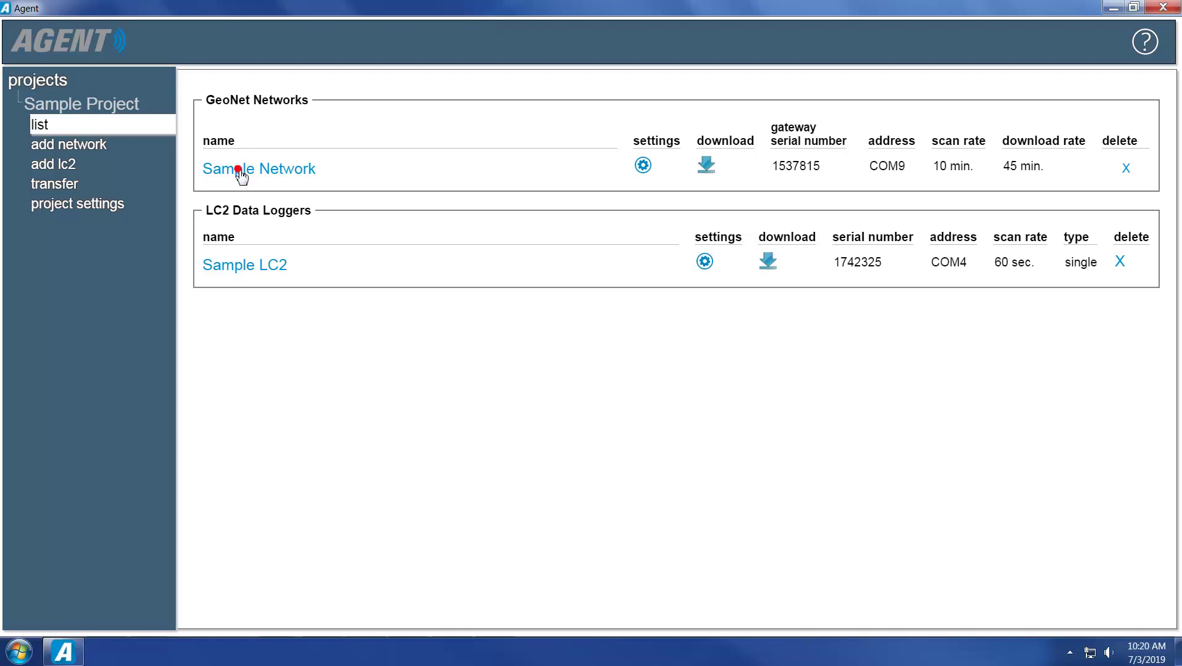
left_click(242, 169)
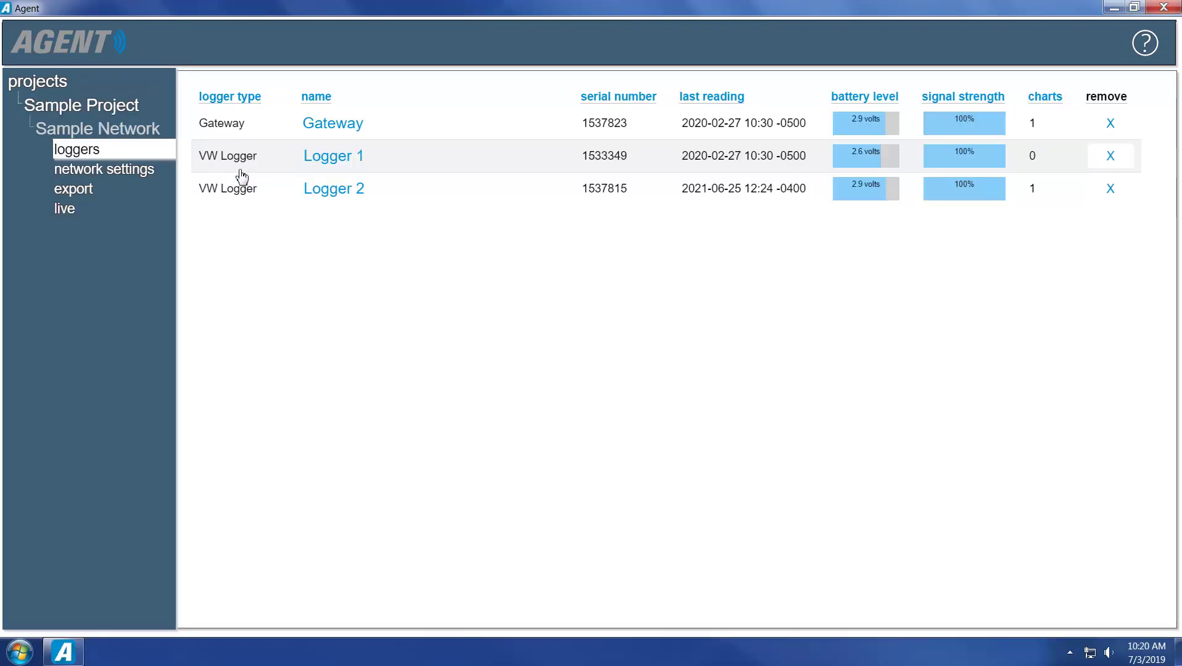
left_click(330, 156)
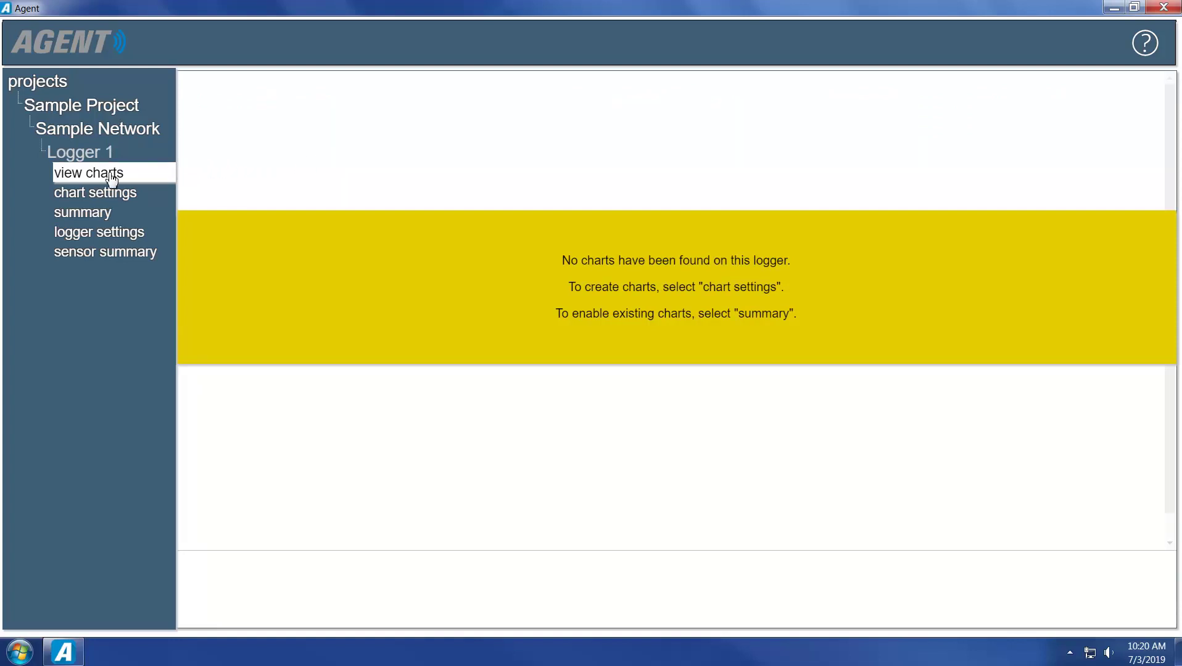
left_click(81, 192)
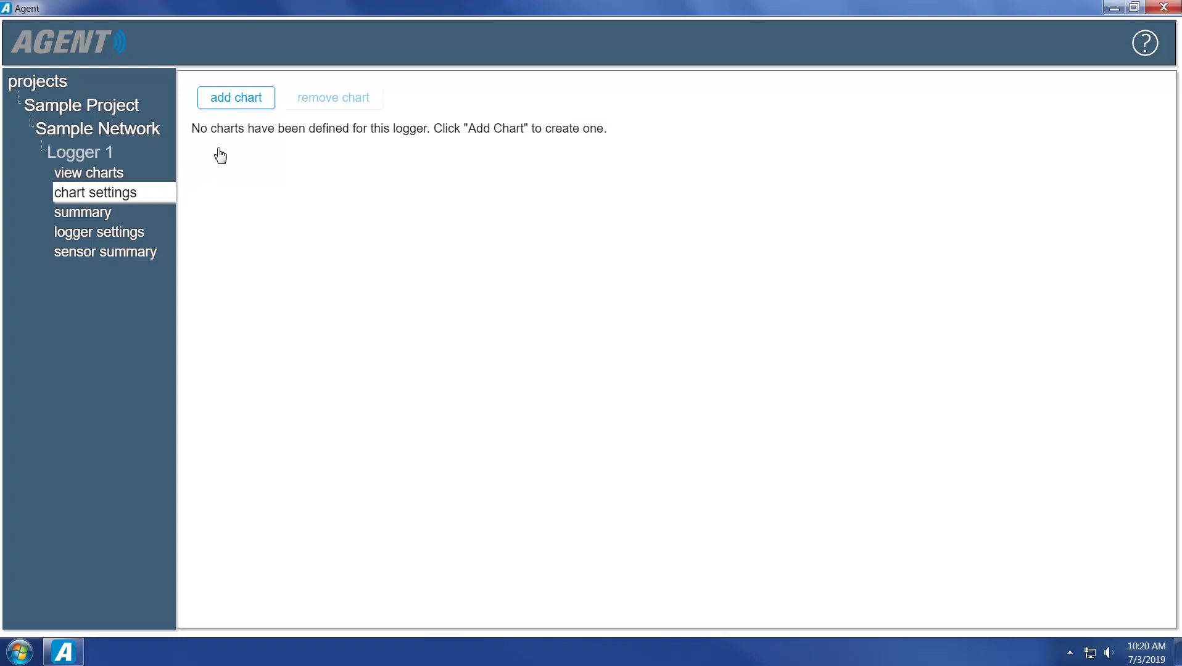
- Add a time series chart named 'Sample Chart' to Logger 1
left_click(232, 98)
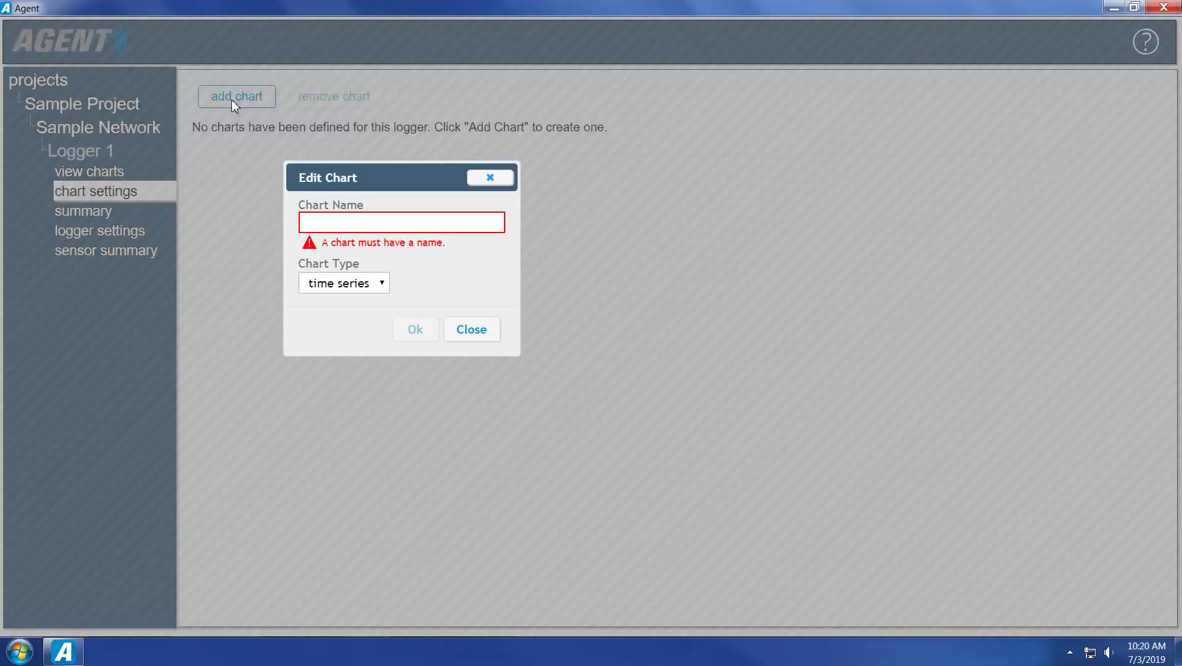
left_click(305, 222)
type("Sample Chart")
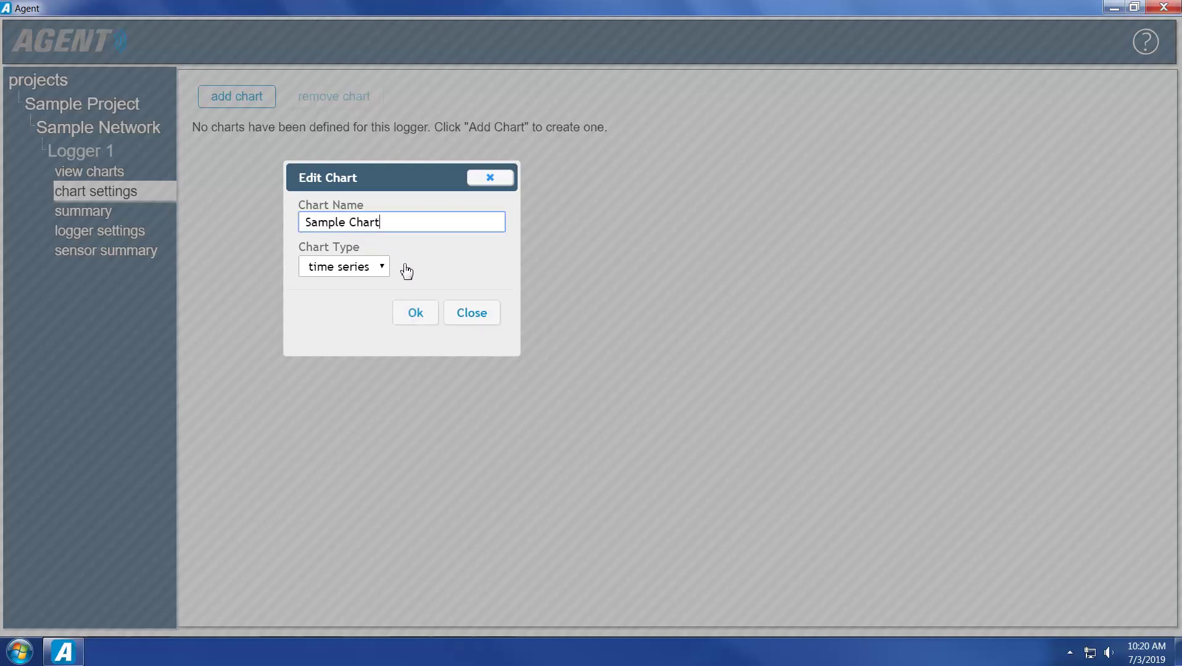
left_click(416, 314)
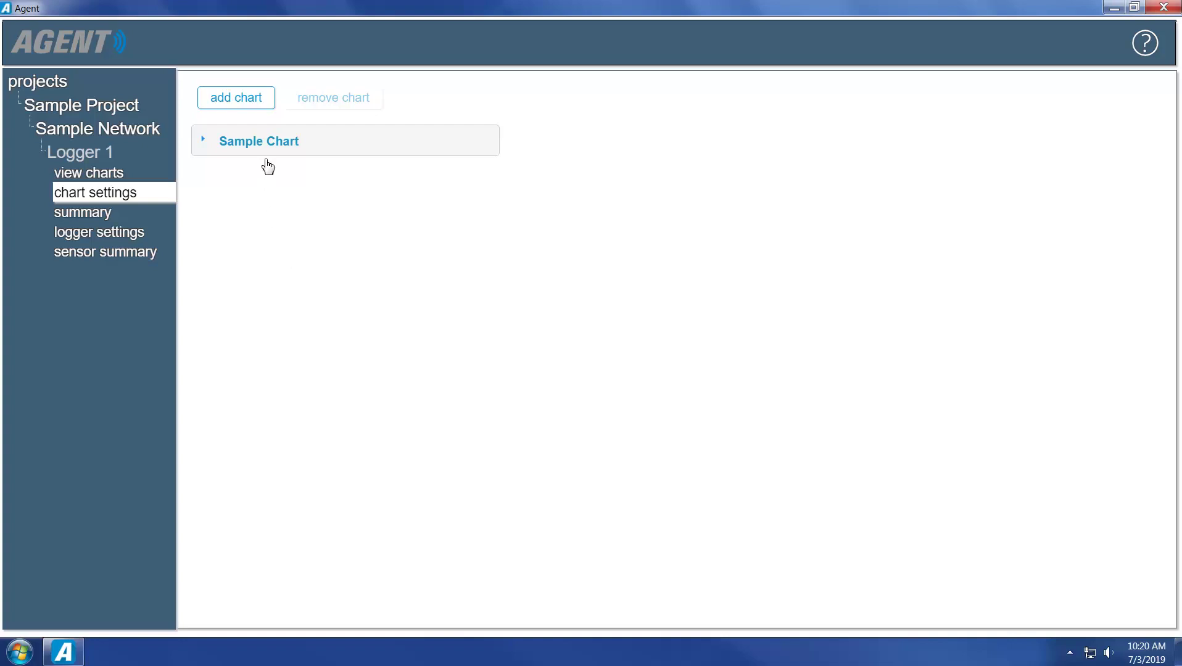
- Add the Battery and Logger Temperature sensors to Sample Chart
left_click(280, 141)
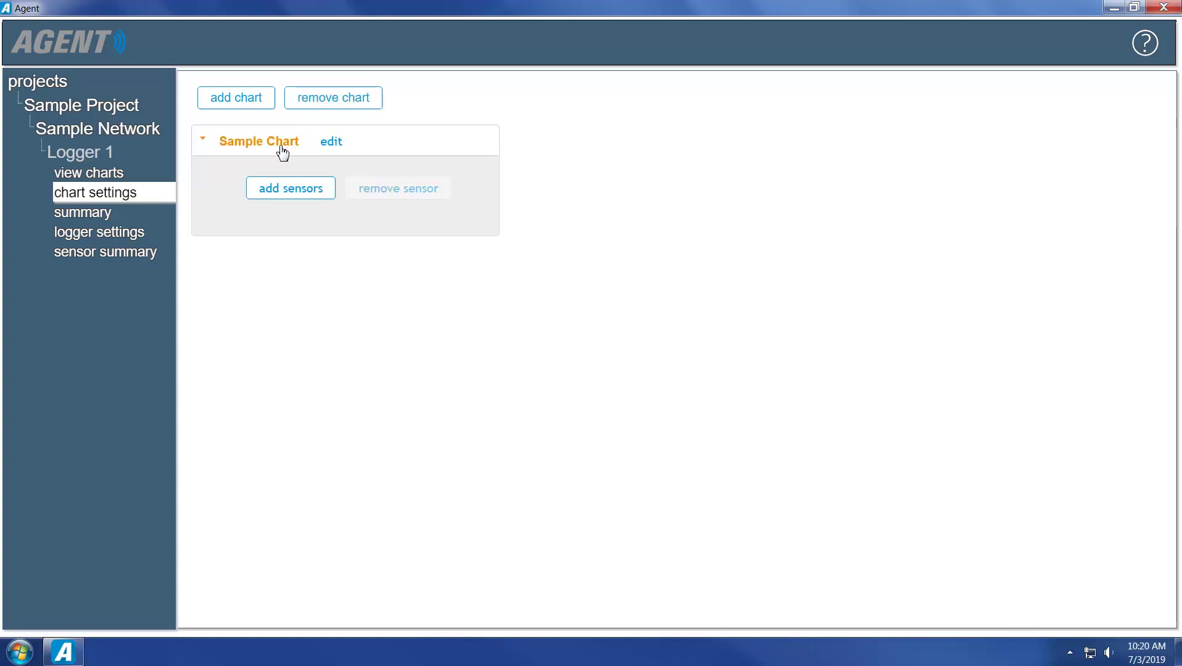
left_click(282, 188)
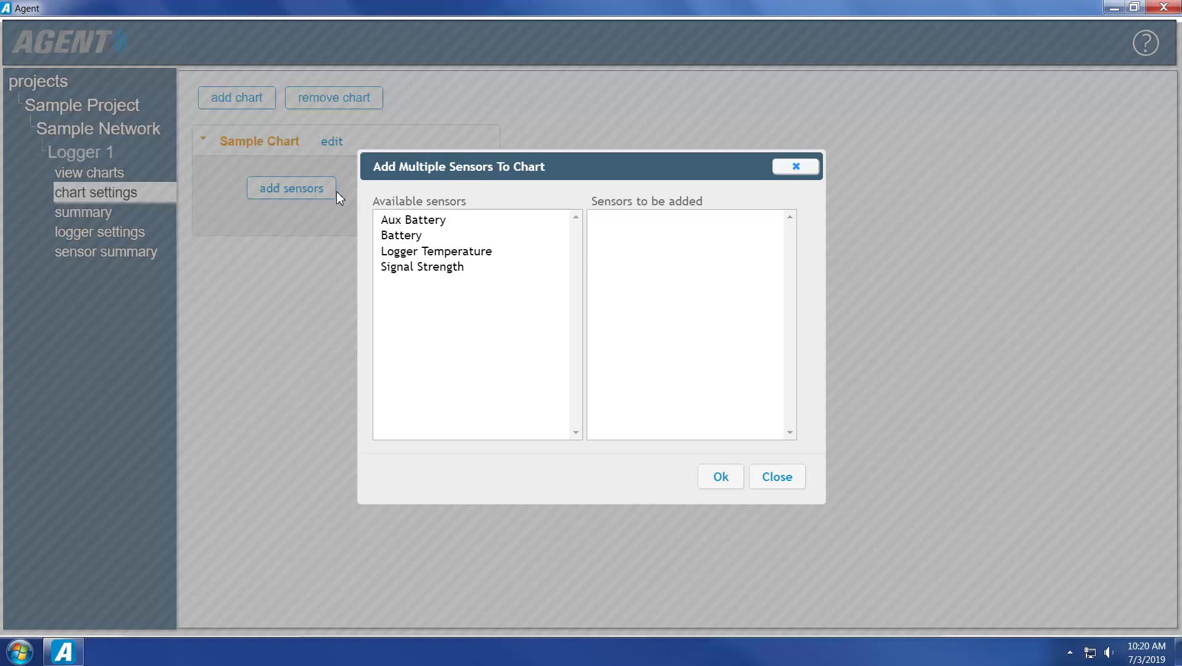
double_click(401, 235)
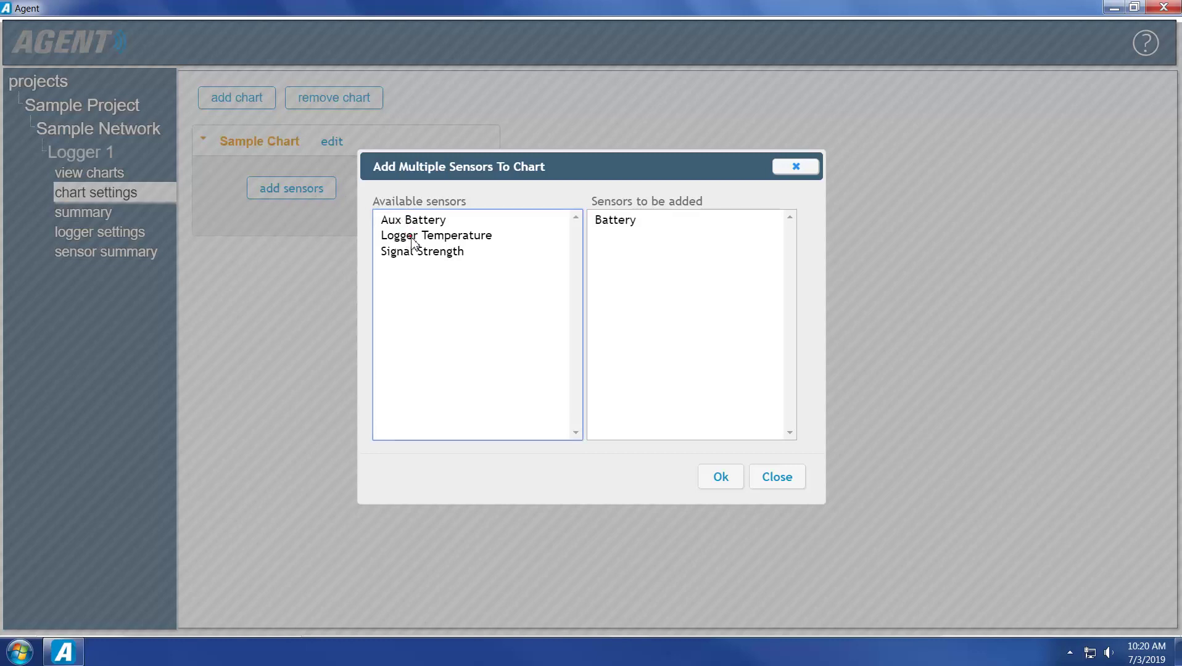
double_click(413, 236)
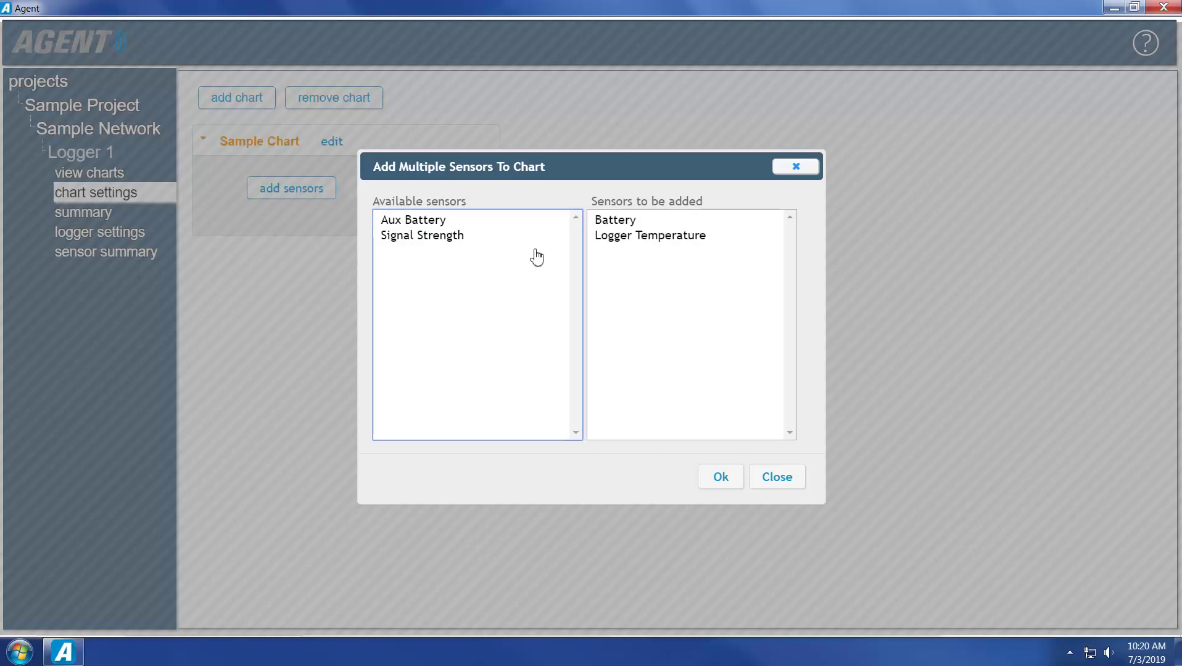
left_click(721, 477)
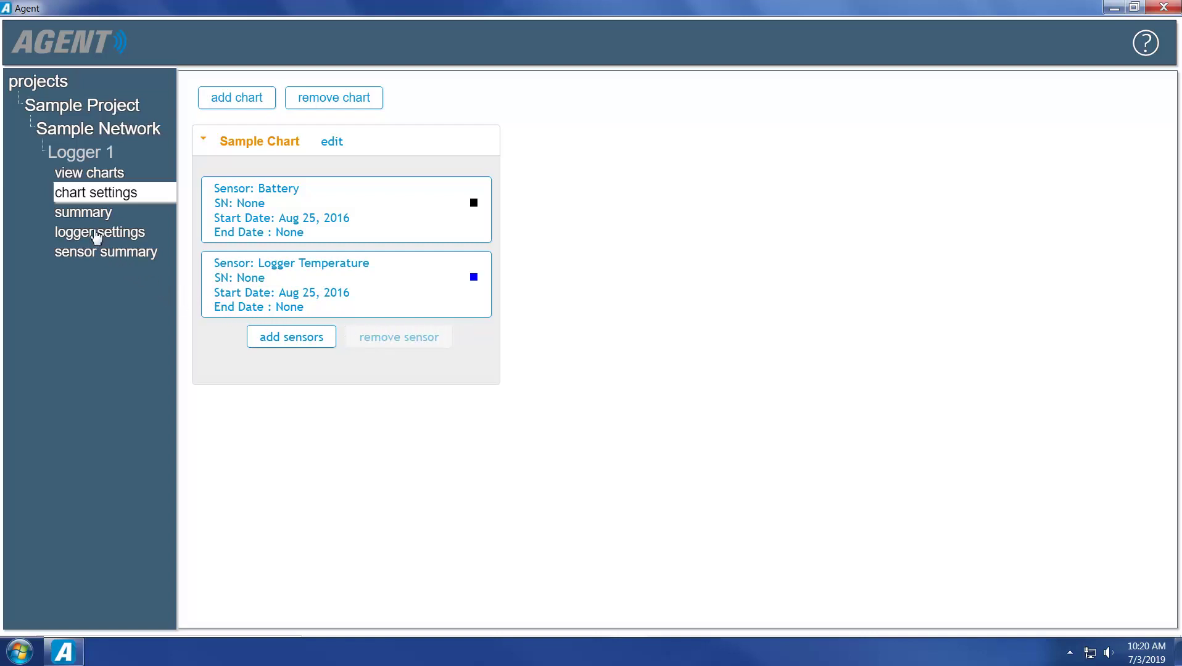
- Open Logger 1's chart view to display Sample Chart
left_click(78, 175)
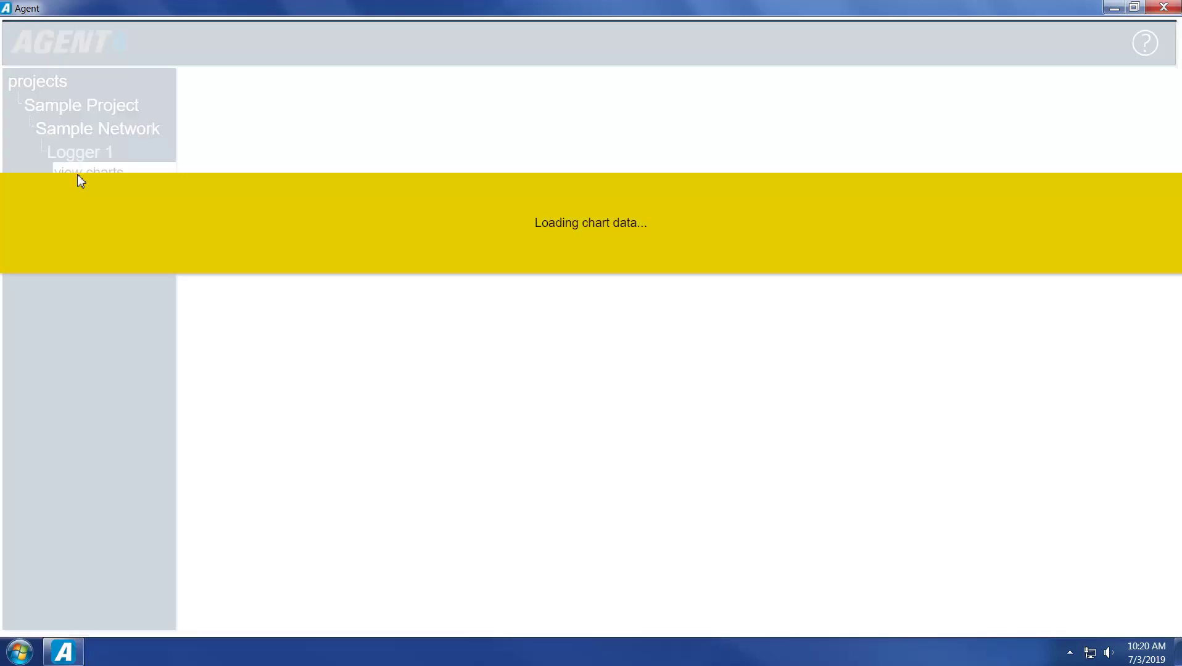